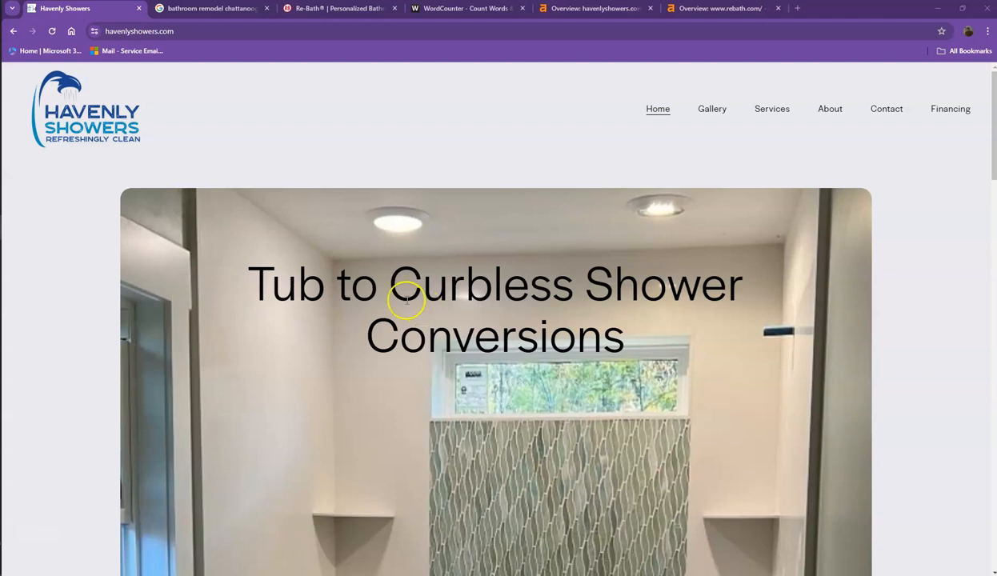
Look over the top section of the Havenly Showers homepage, including its headline and main shower photo.
scroll(316, 292, down, 3)
scroll(301, 303, down, 3)
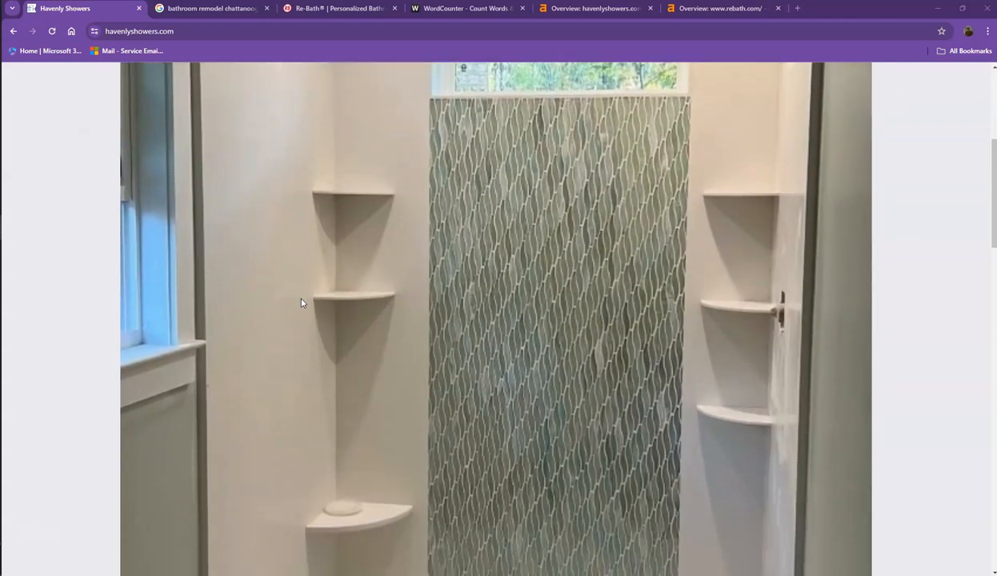
scroll(274, 304, up, 2)
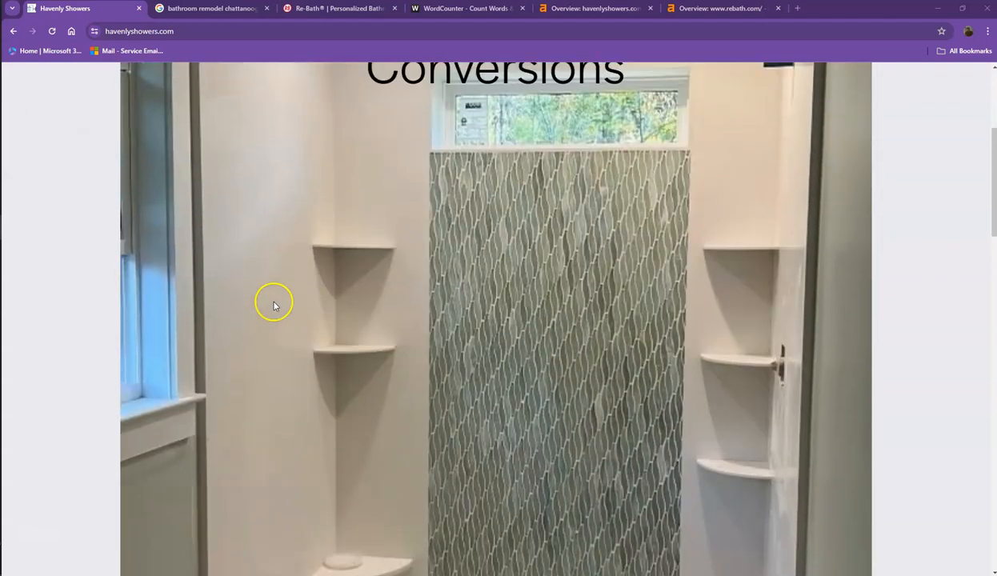
Switch to the Re-Bath website and examine its homepage content from the introduction to the Bathroom Remodel Gallery.
click(325, 9)
scroll(250, 240, down, 3)
scroll(250, 240, down, 10)
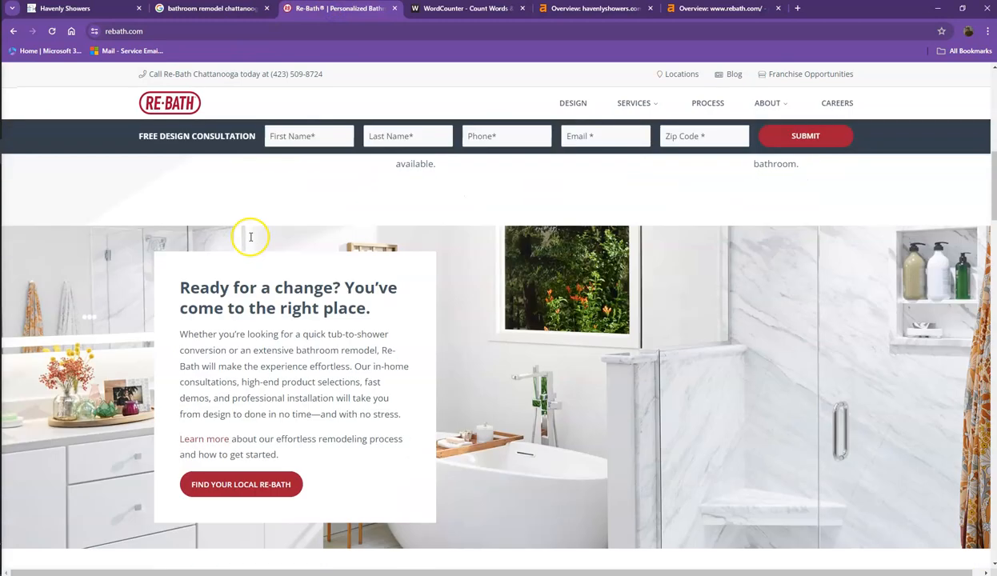
scroll(252, 253, down, 1)
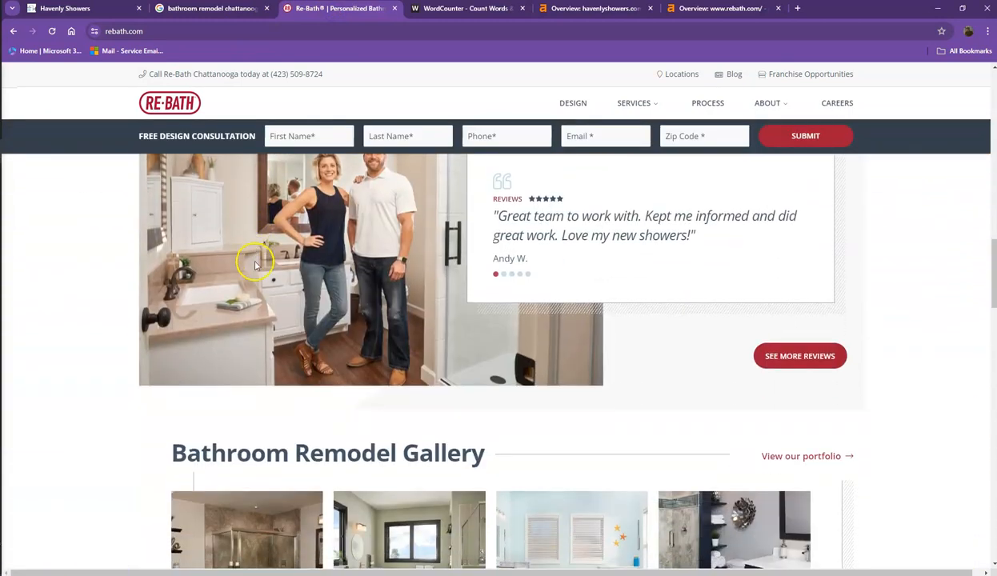
scroll(230, 312, down, 4)
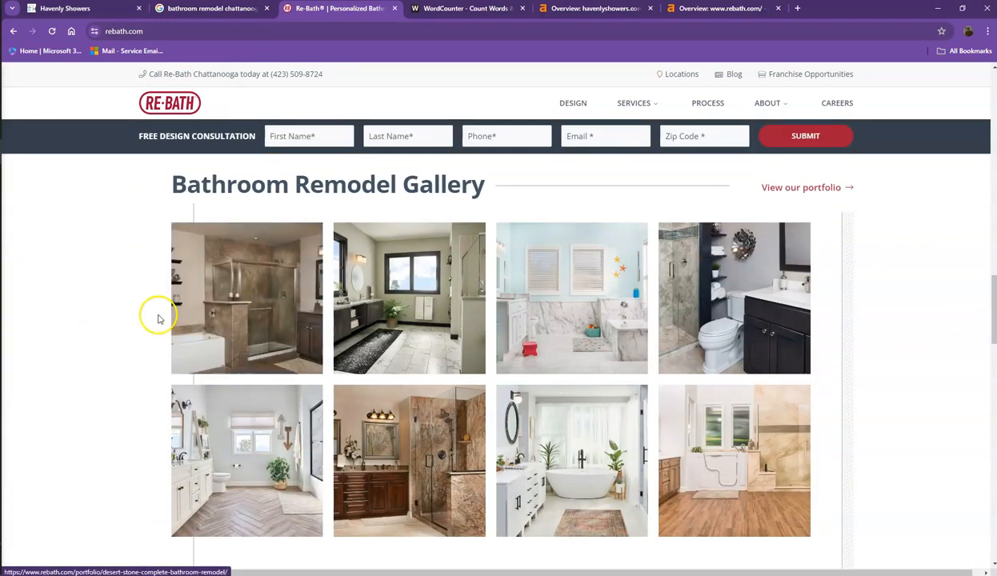
scroll(161, 313, up, 7)
scroll(164, 316, up, 6)
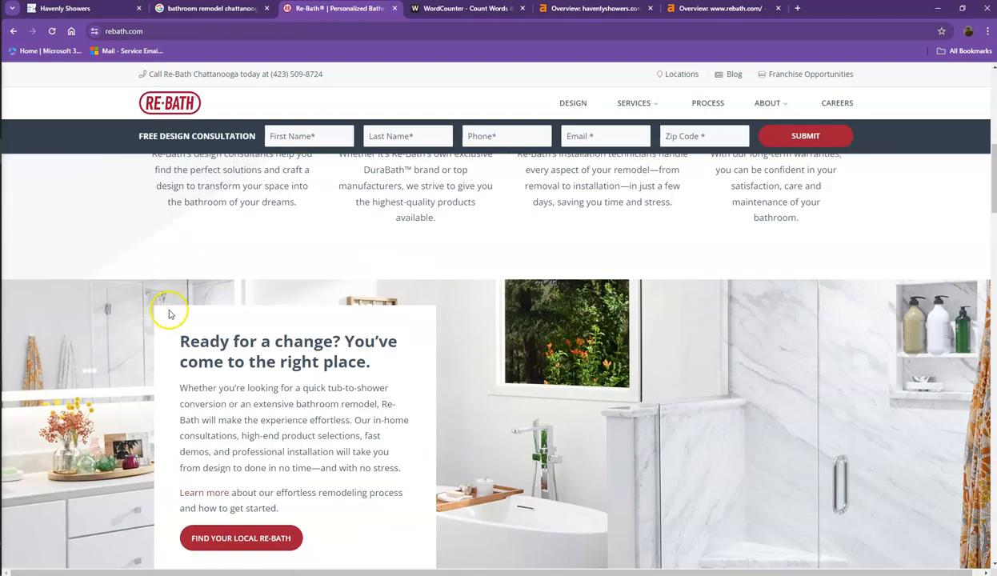
Return to the Havenly Showers homepage and review its full content from the logo to the copyright footer.
click(92, 10)
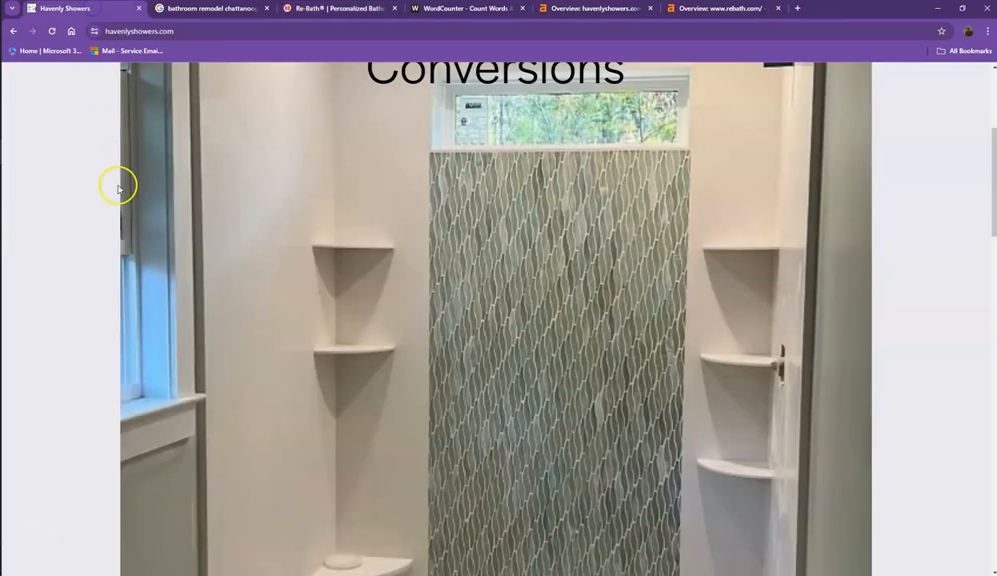
scroll(147, 259, up, 3)
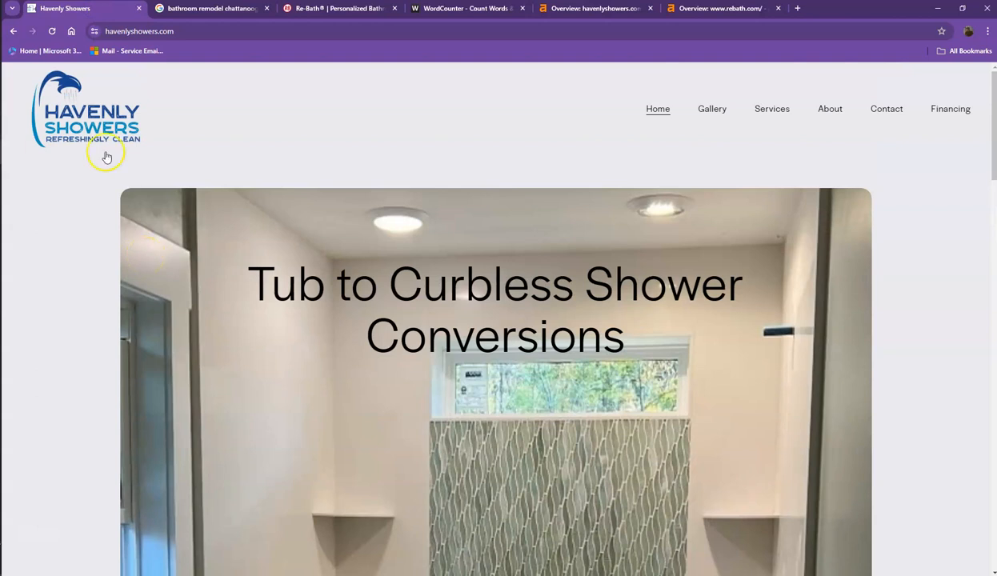
scroll(404, 150, down, 10)
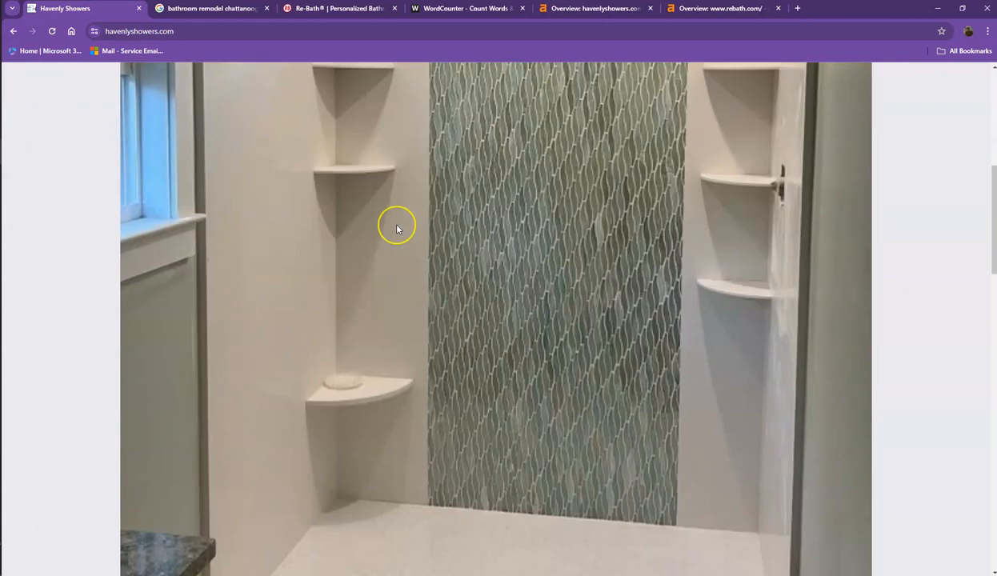
scroll(396, 230, down, 6)
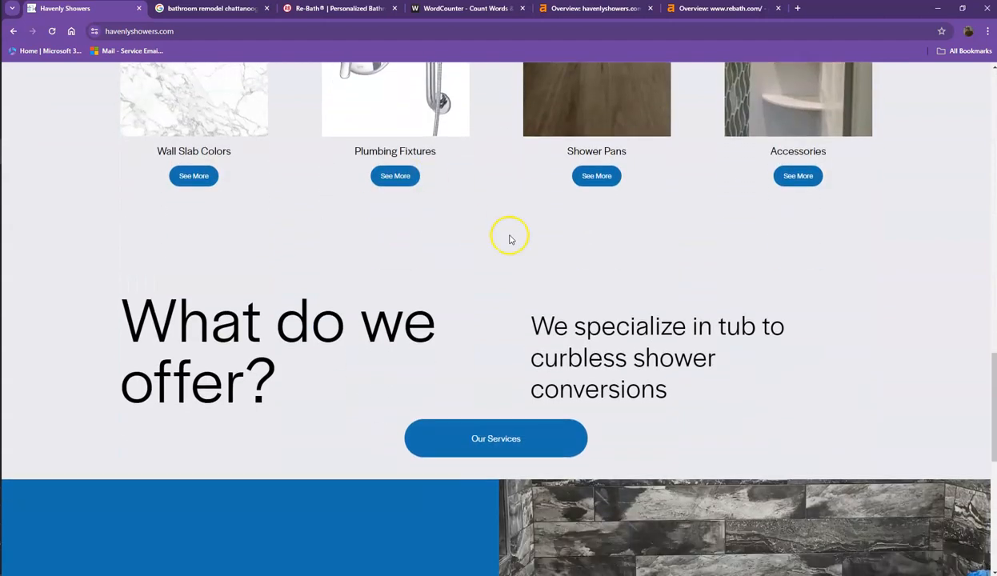
scroll(641, 249, down, 2)
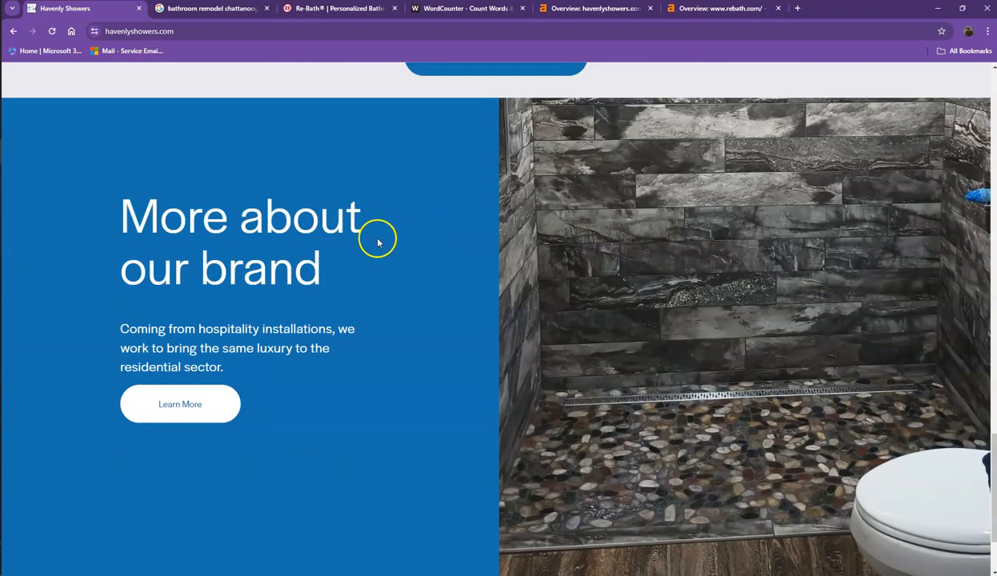
scroll(379, 238, down, 2)
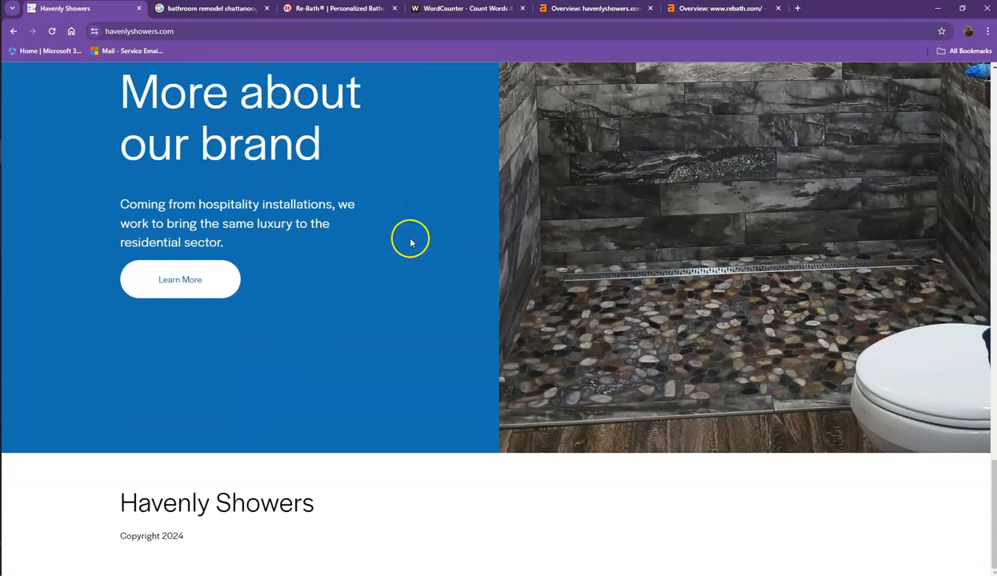
scroll(412, 243, up, 5)
scroll(412, 246, up, 10)
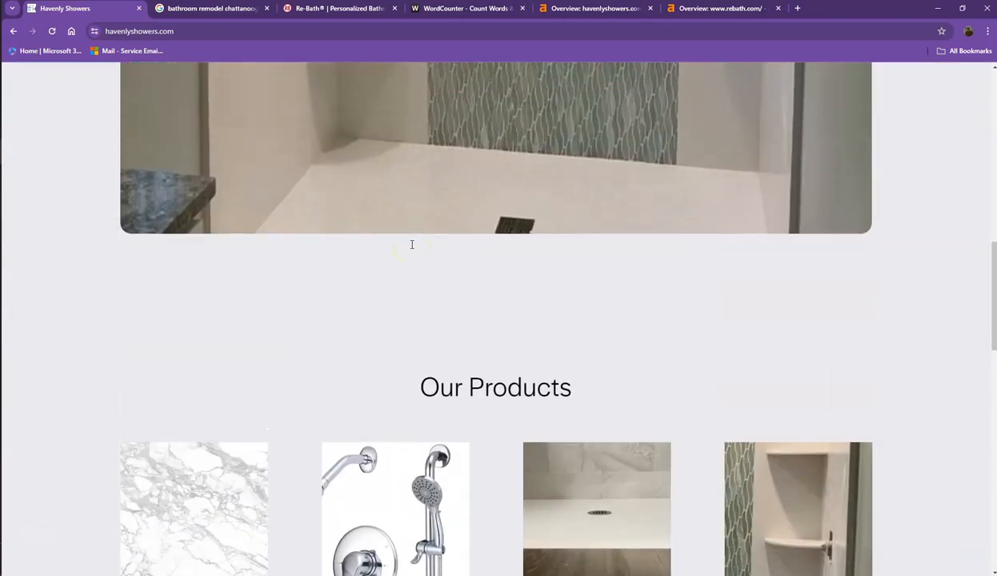
scroll(412, 244, up, 2)
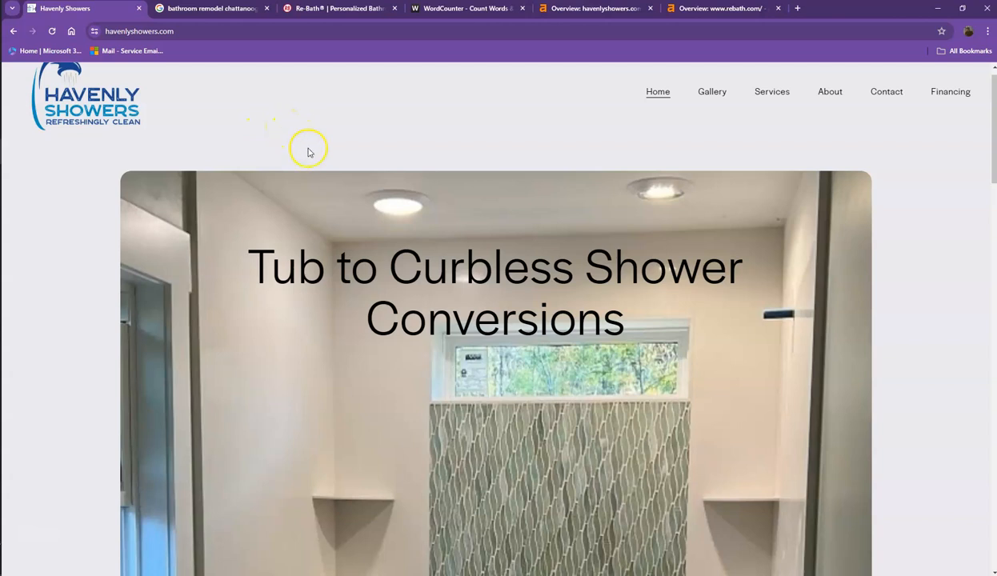
Copy all the text of the Havenly Showers homepage into WordCounter and check its word count.
scroll(304, 155, down, 3)
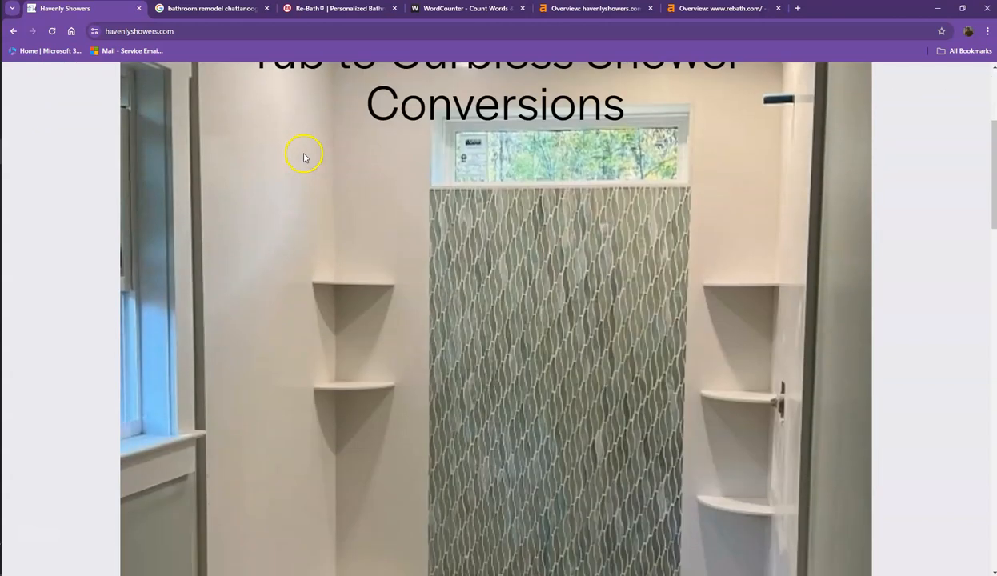
scroll(304, 154, up, 3)
key(ctrl+a)
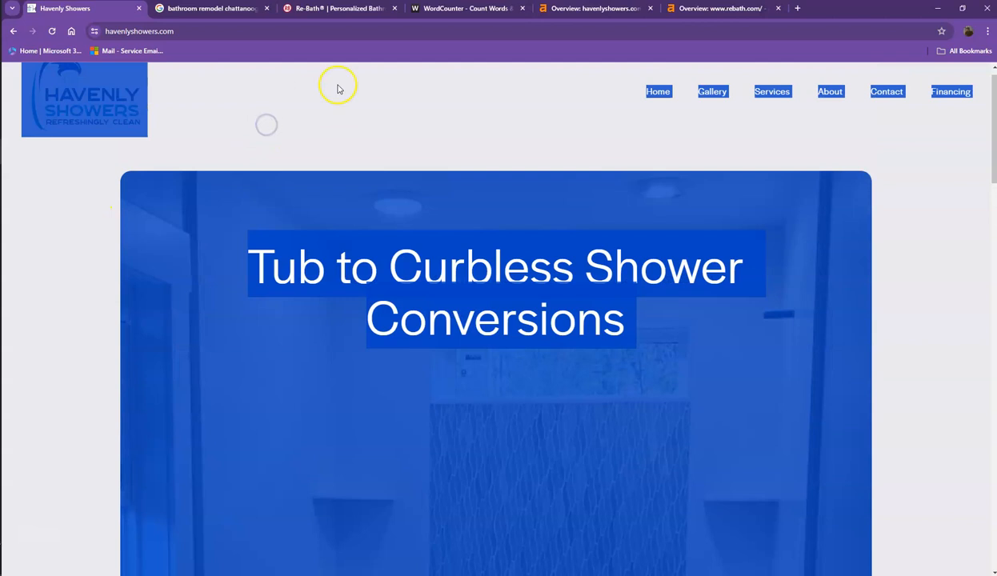
click(441, 10)
click(352, 215)
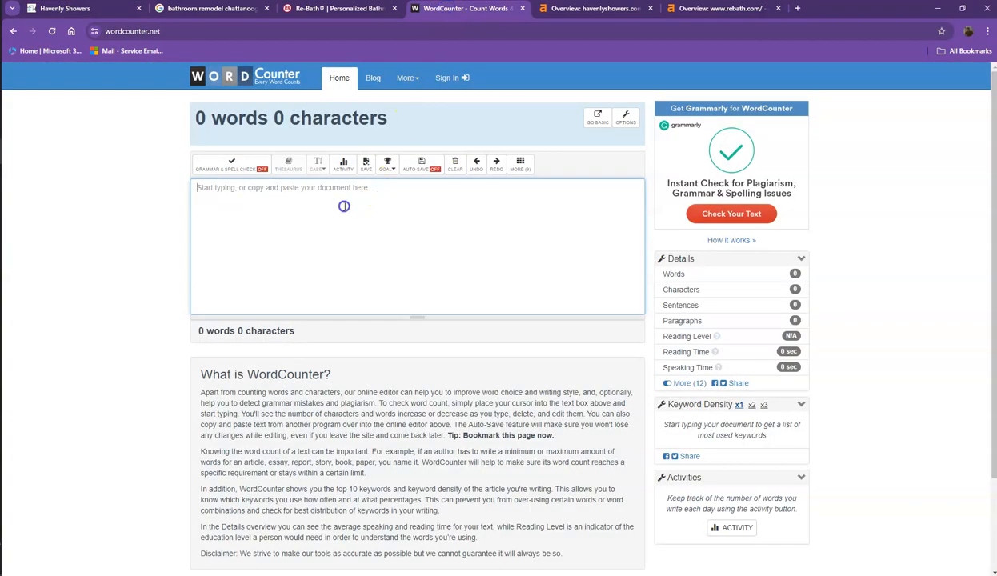
text(Skip to Content Havenly Showers Home Gallery Services About Contact Financing  Tub to Curbless Shower Conversions Our Products  Wall Slab Wall Slab Colors See More Placeholder Plumbing Fixtures See More  Shower Pans See More Shower Shelves Accessories See More What do we offer? We specialize in tub to curbless shower conversions Our Services More about our brand Coming from hospitality installations, we work to bring the same luxury to the residential sector.  Learn More  Havenly Showers Copyright 2024)
scroll(345, 205, down, 3)
scroll(345, 205, up, 3)
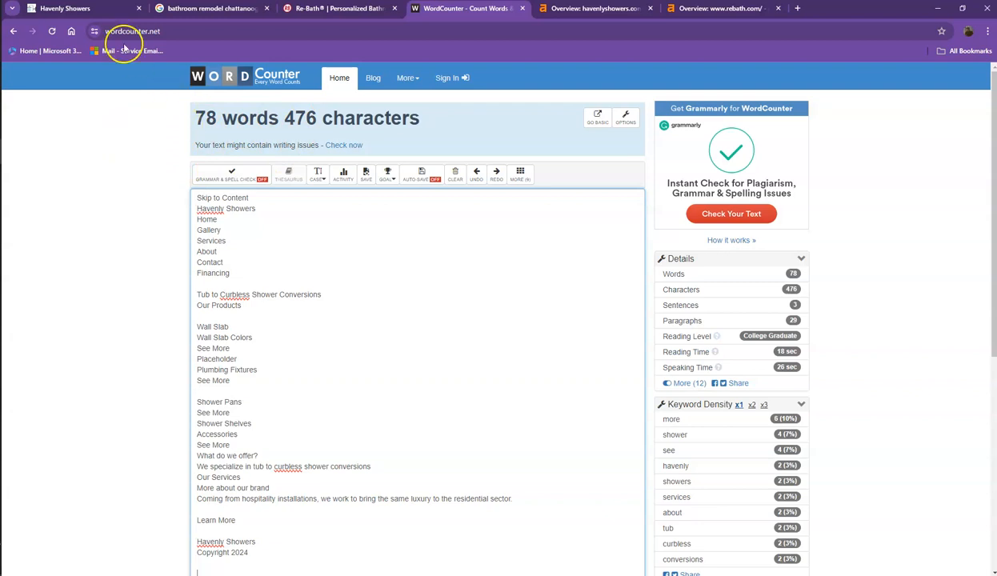
Go back to the Havenly Showers homepage and examine how little text its hero, products, services and brand sections contain.
click(94, 10)
click(98, 186)
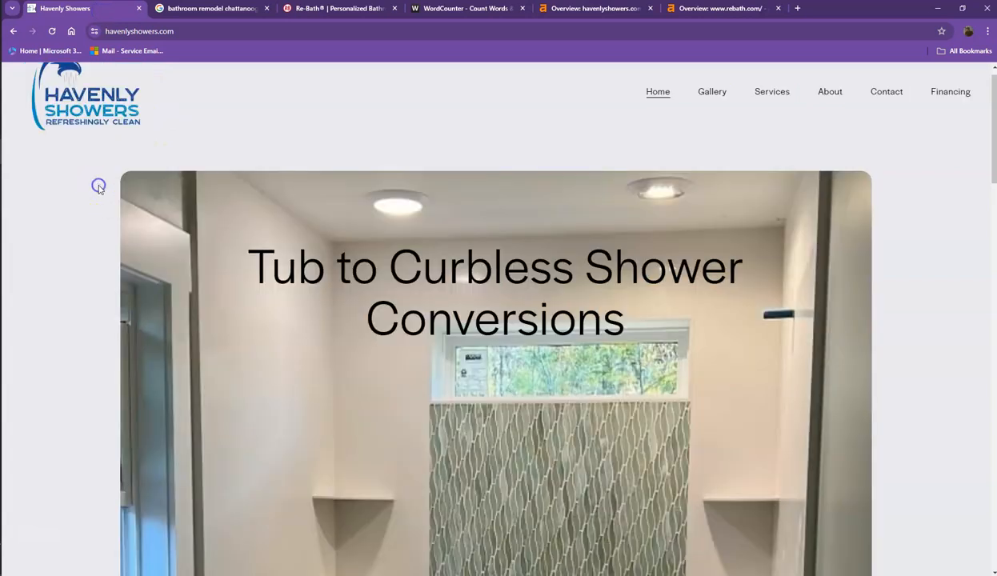
scroll(107, 182, down, 6)
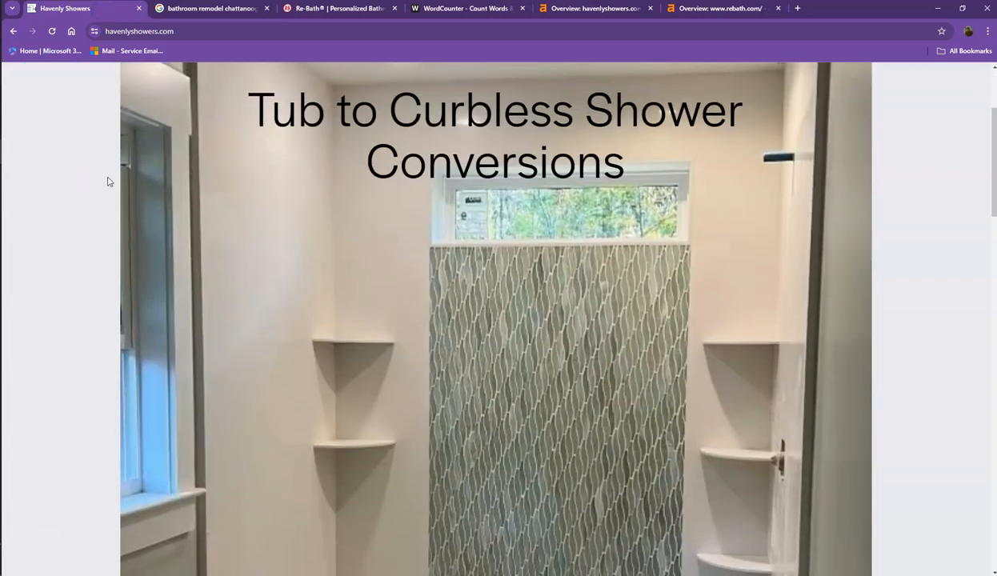
scroll(109, 182, down, 9)
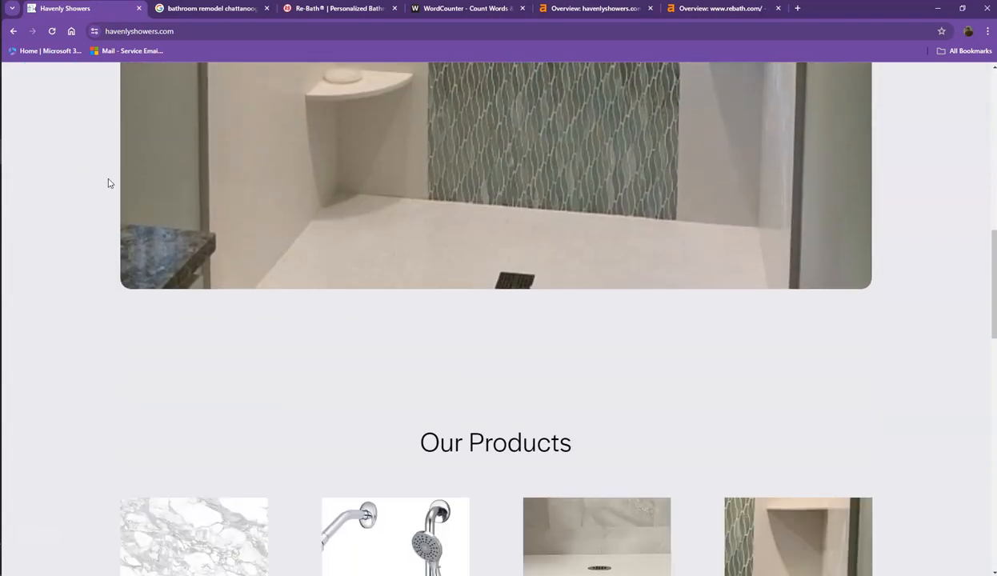
scroll(109, 186, down, 3)
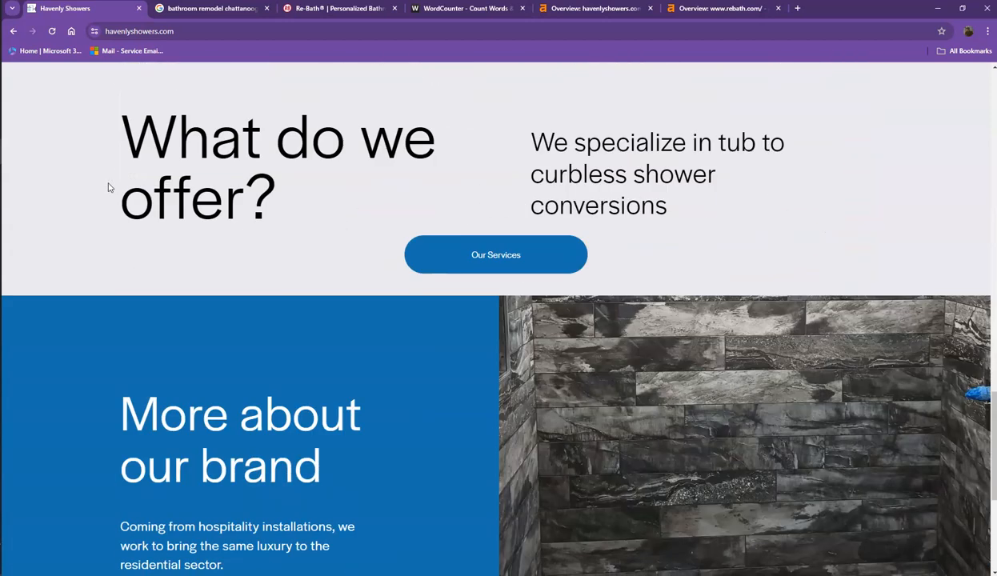
scroll(133, 204, down, 4)
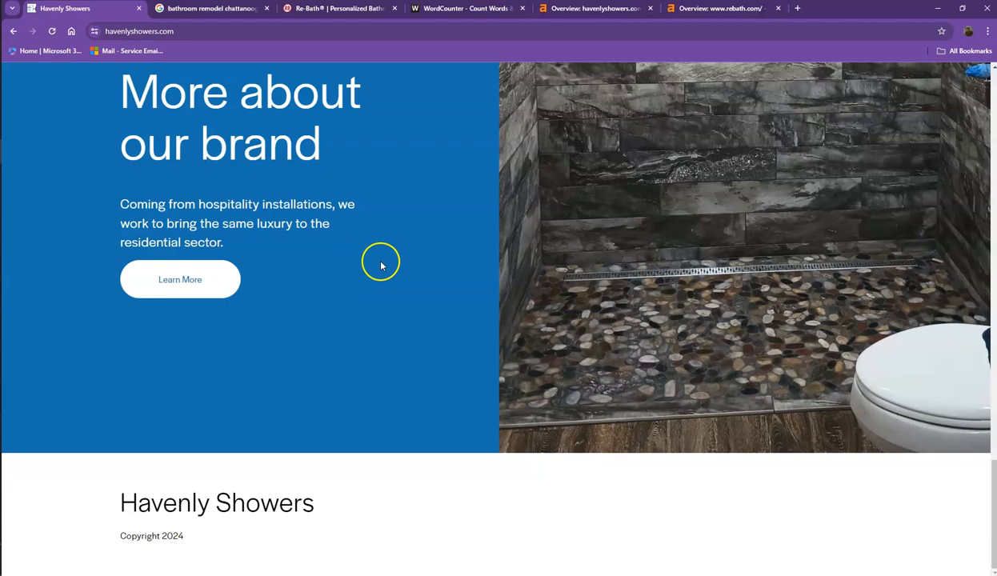
scroll(381, 266, up, 6)
scroll(384, 266, up, 12)
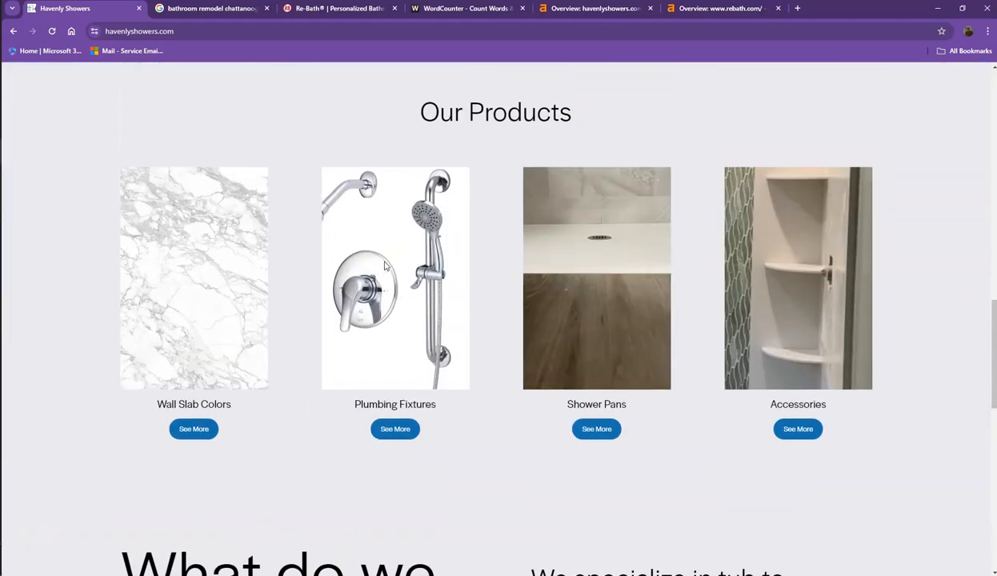
scroll(384, 266, up, 3)
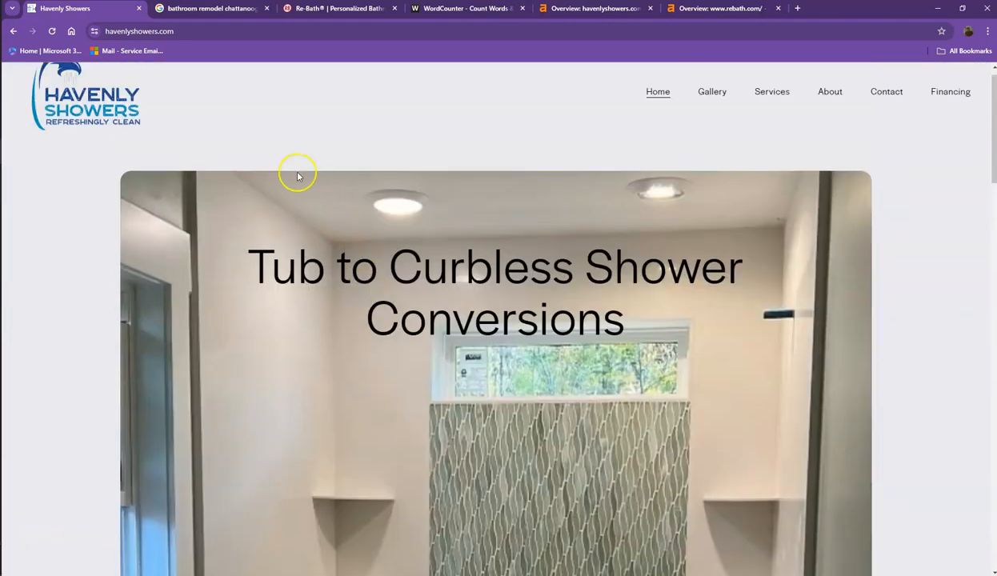
Switch to the Google results for "bathroom remodel chattanooga tn" and examine the local business listings and map.
click(231, 13)
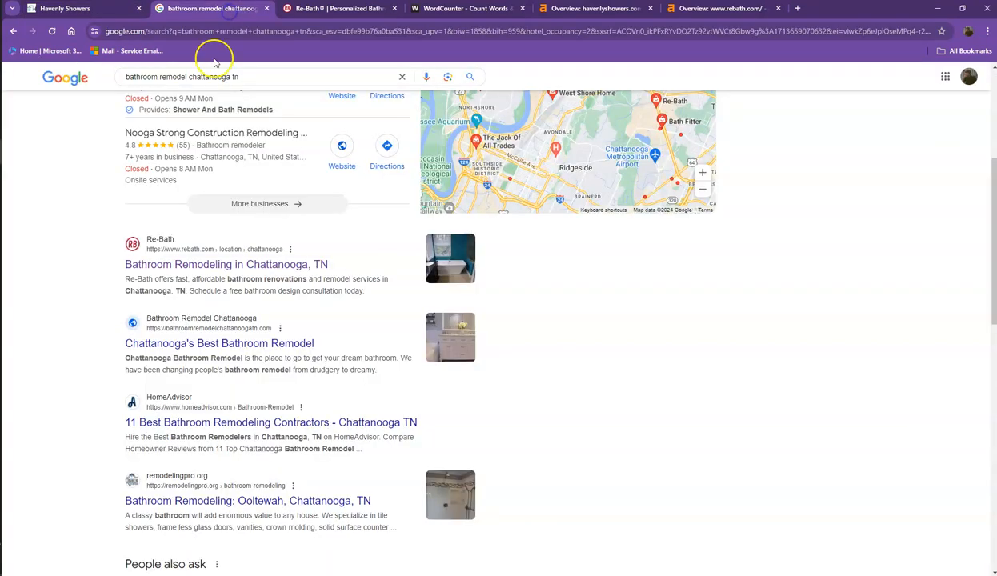
scroll(184, 104, up, 3)
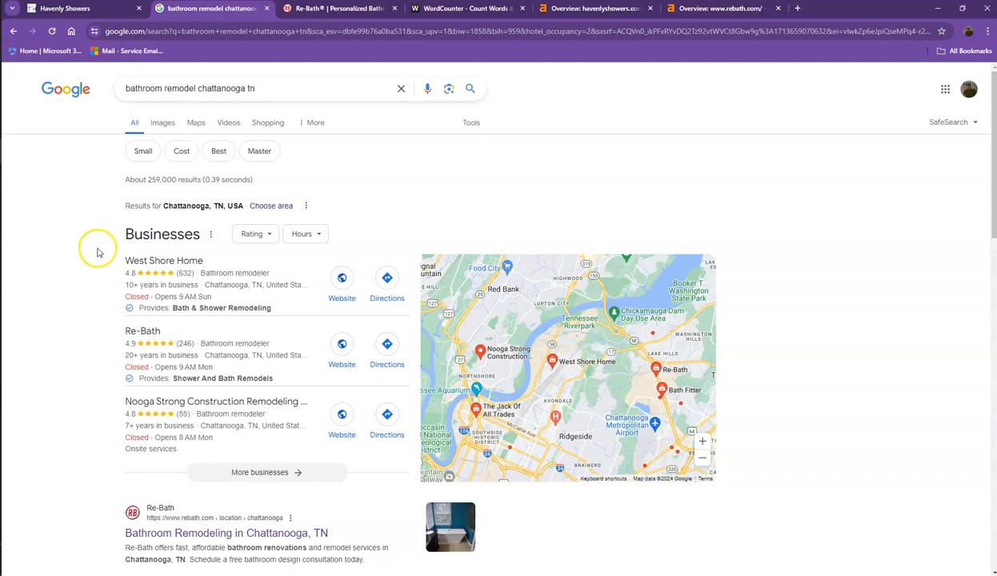
scroll(100, 252, down, 3)
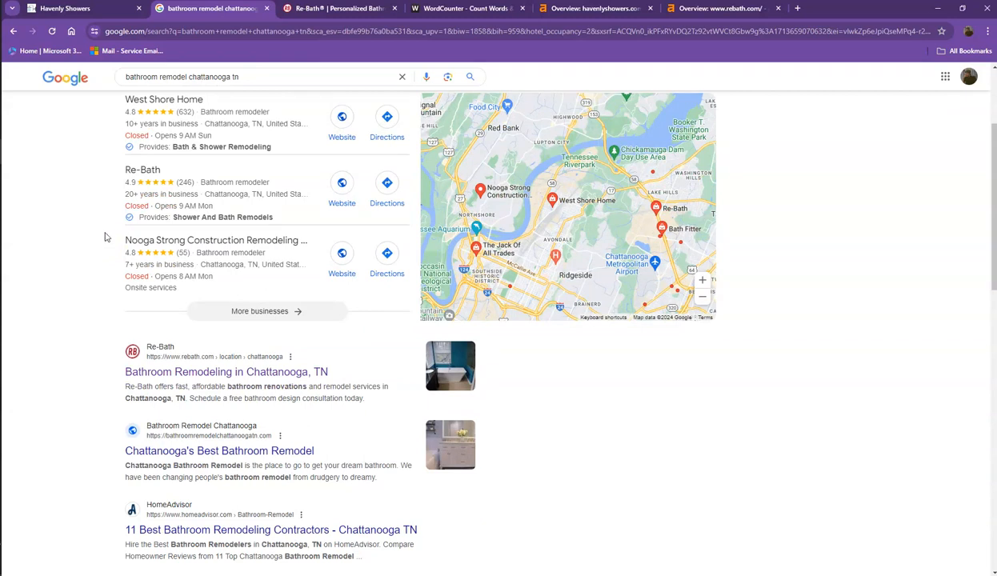
scroll(104, 238, up, 2)
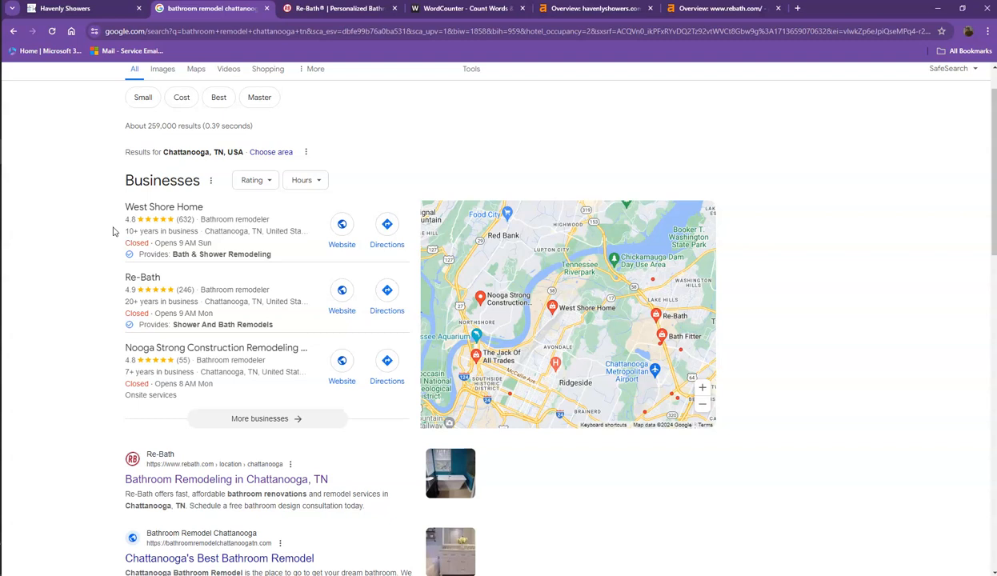
click(122, 231)
click(128, 224)
Examine the organic search results below the business listings, from Re-Bath down to the related searches.
scroll(129, 228, down, 4)
scroll(129, 233, down, 2)
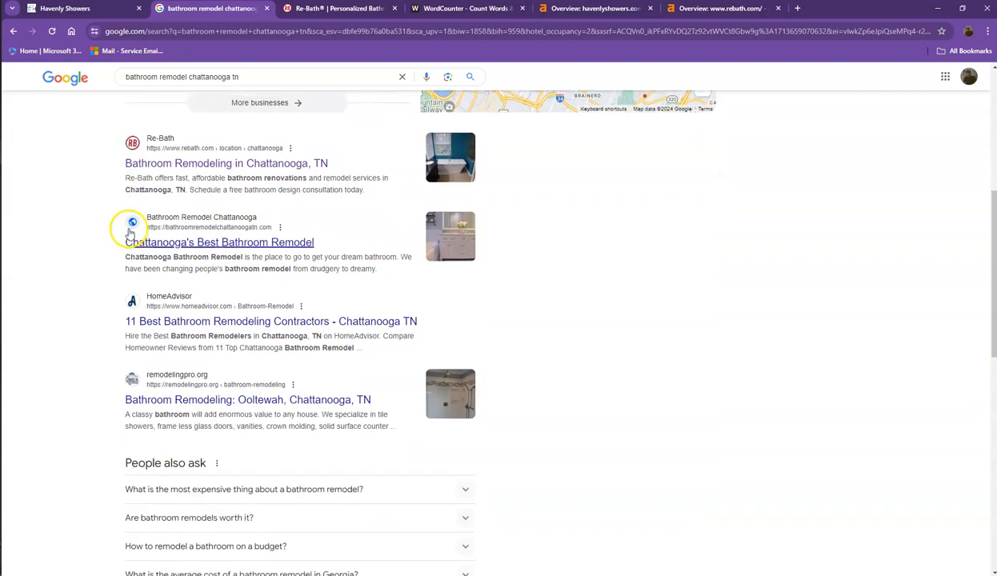
scroll(120, 175, down, 2)
scroll(128, 184, down, 4)
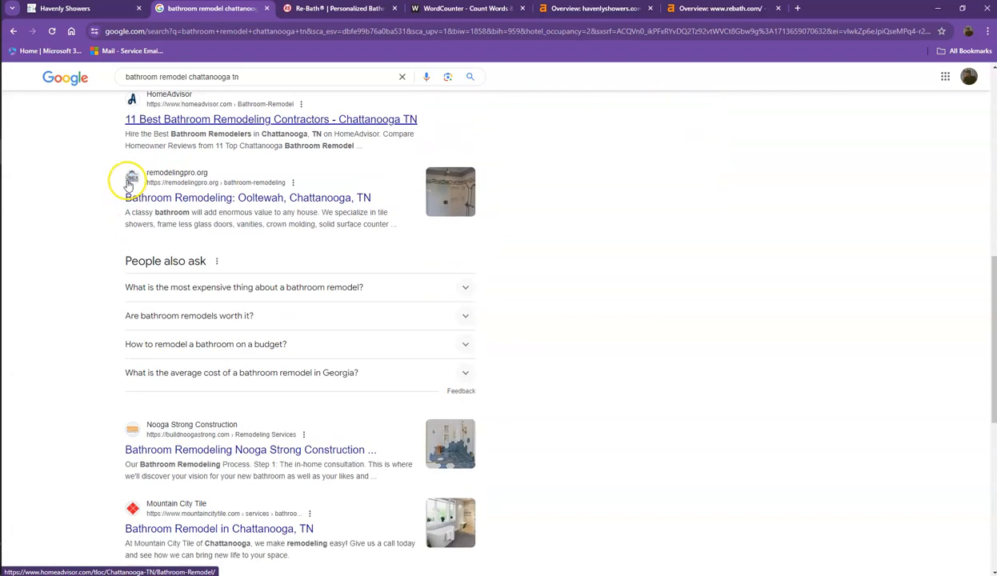
scroll(127, 185, down, 1)
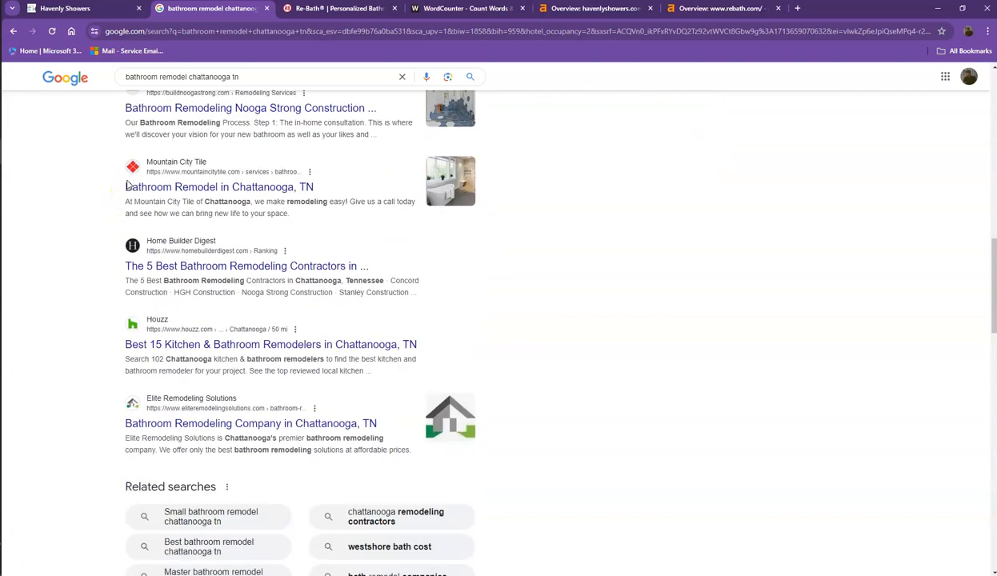
scroll(100, 207, down, 2)
scroll(101, 210, up, 4)
scroll(103, 214, up, 4)
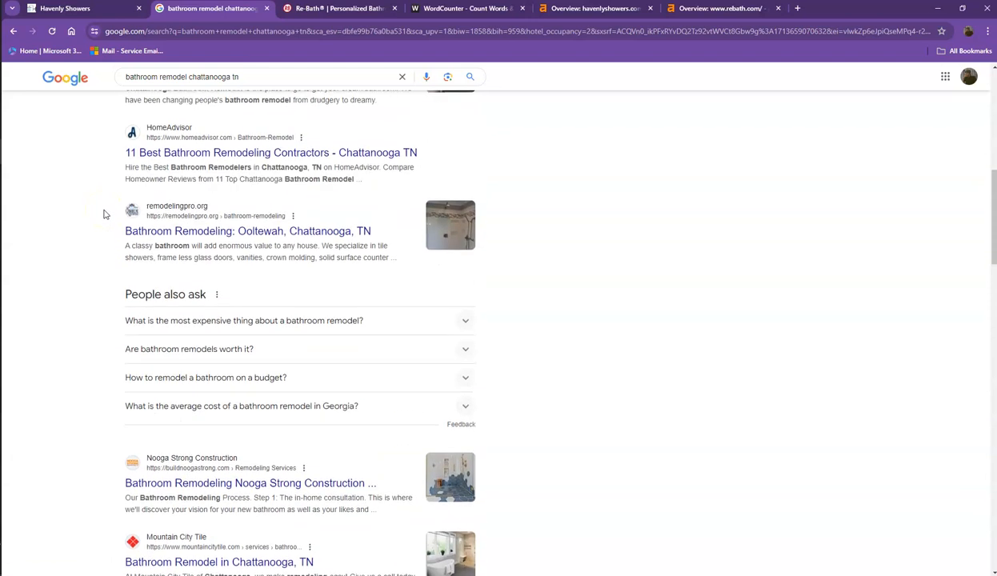
scroll(104, 214, up, 1)
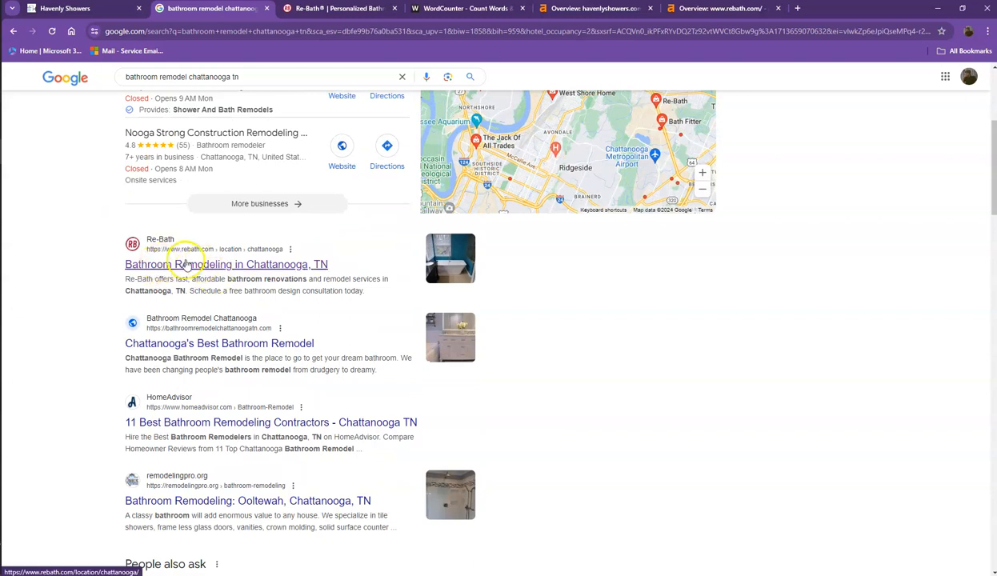
Switch to the Re-Bath homepage and examine its content from the hero through the reviews and gallery to the bathroom remodel options.
click(318, 10)
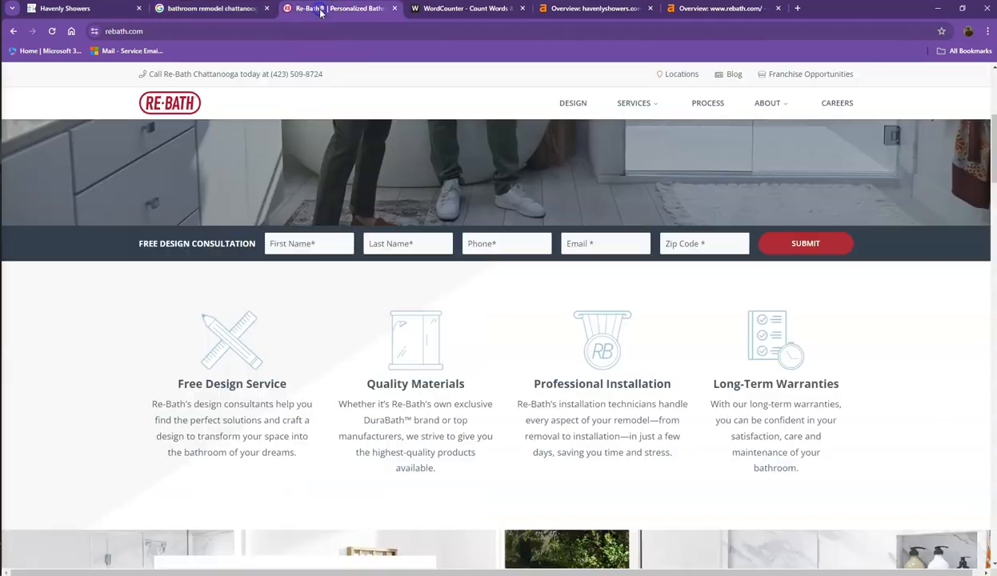
scroll(305, 214, up, 5)
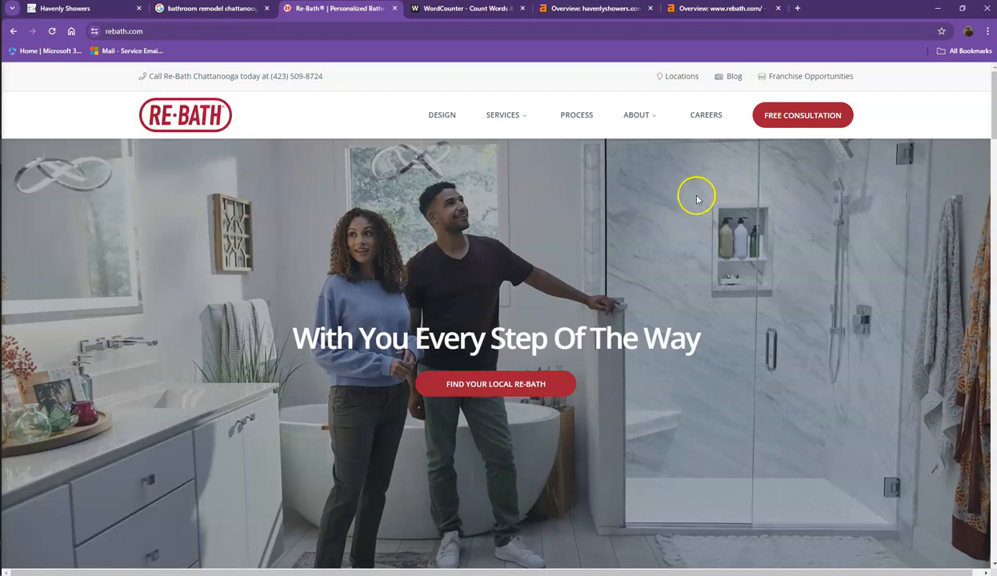
scroll(702, 197, down, 8)
scroll(696, 201, down, 7)
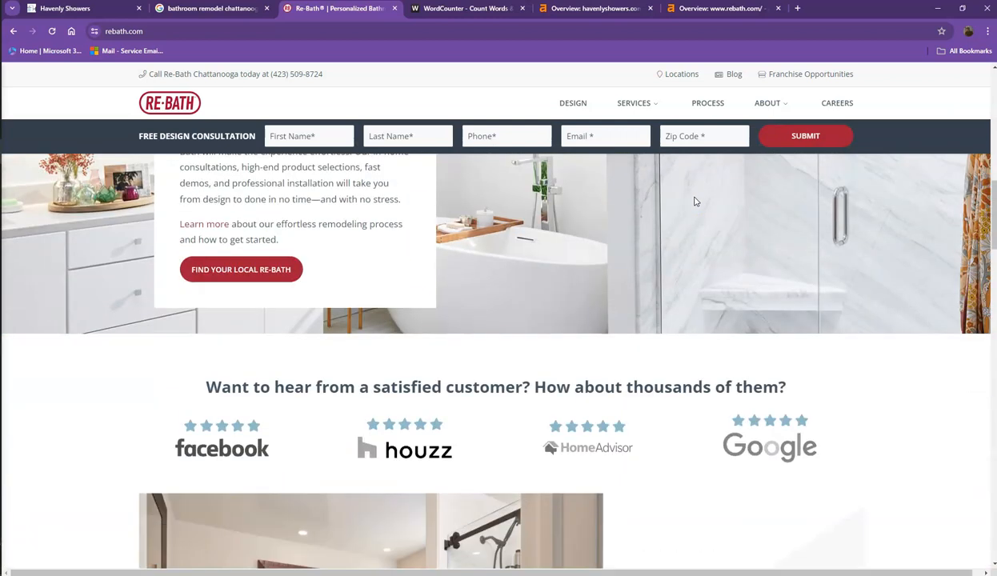
scroll(695, 201, down, 2)
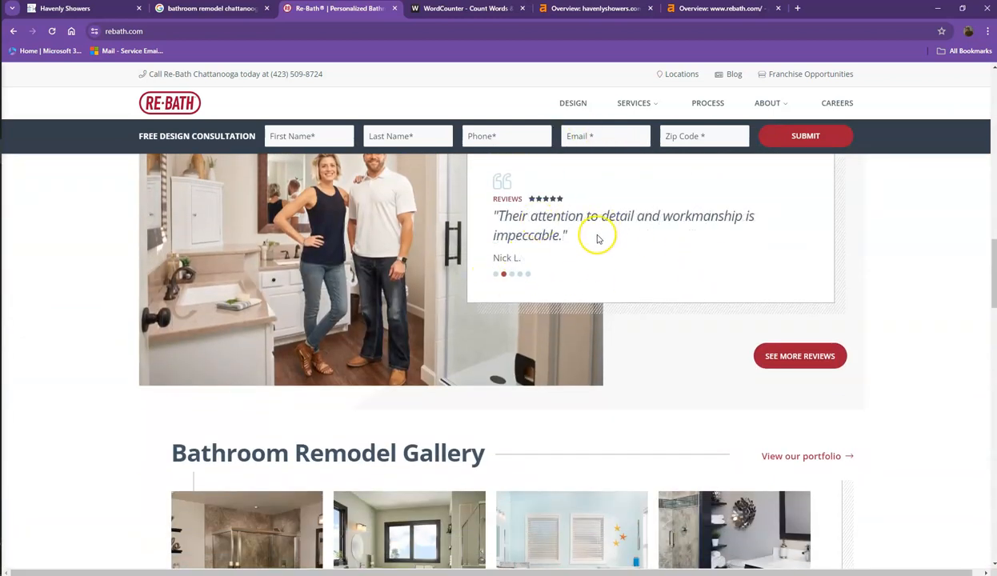
scroll(470, 251, down, 1)
scroll(470, 250, down, 8)
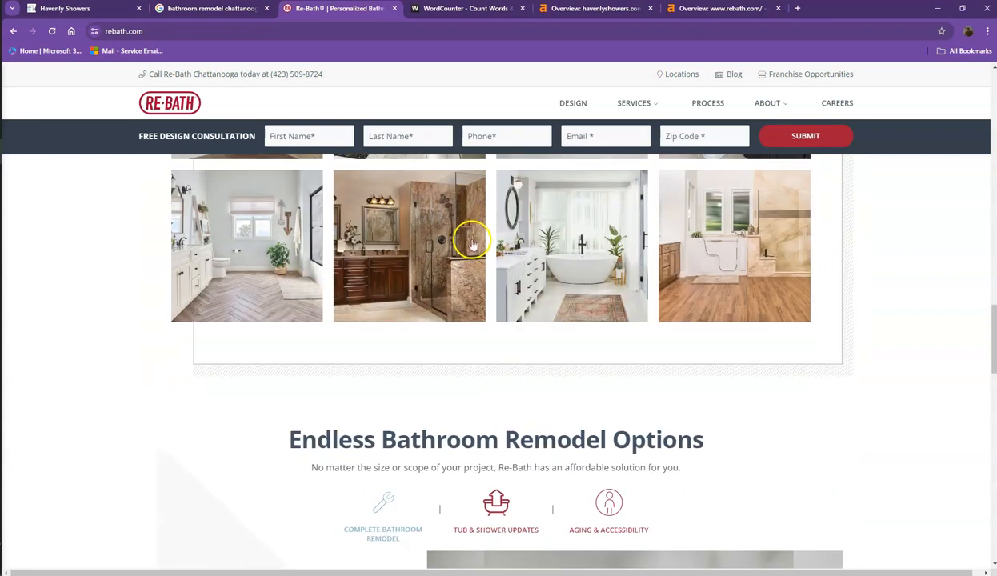
click(565, 10)
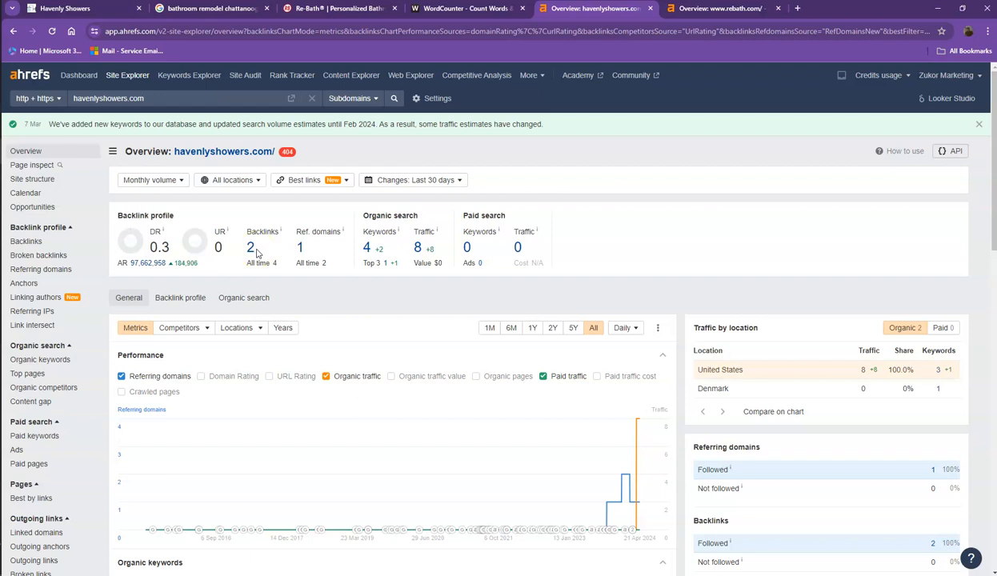
click(693, 12)
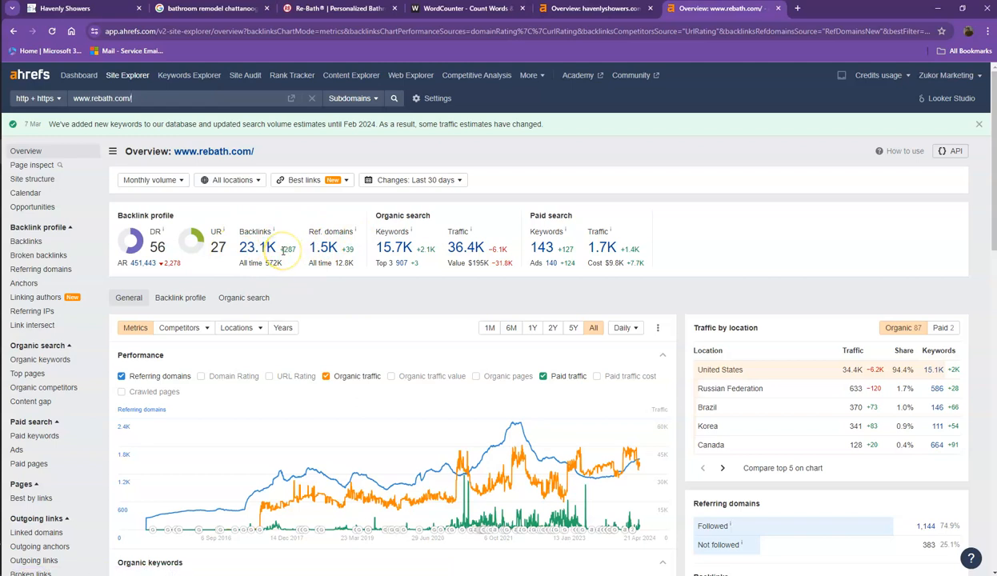
click(571, 12)
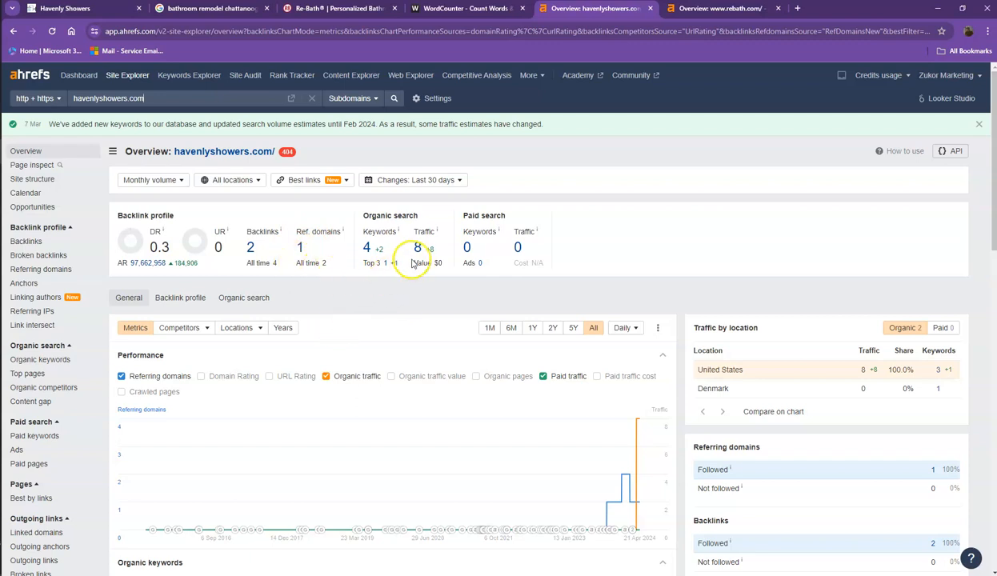
Open Re-Bath's referring domains and organic keywords reports from its Ahrefs overview in separate browser tabs.
click(693, 11)
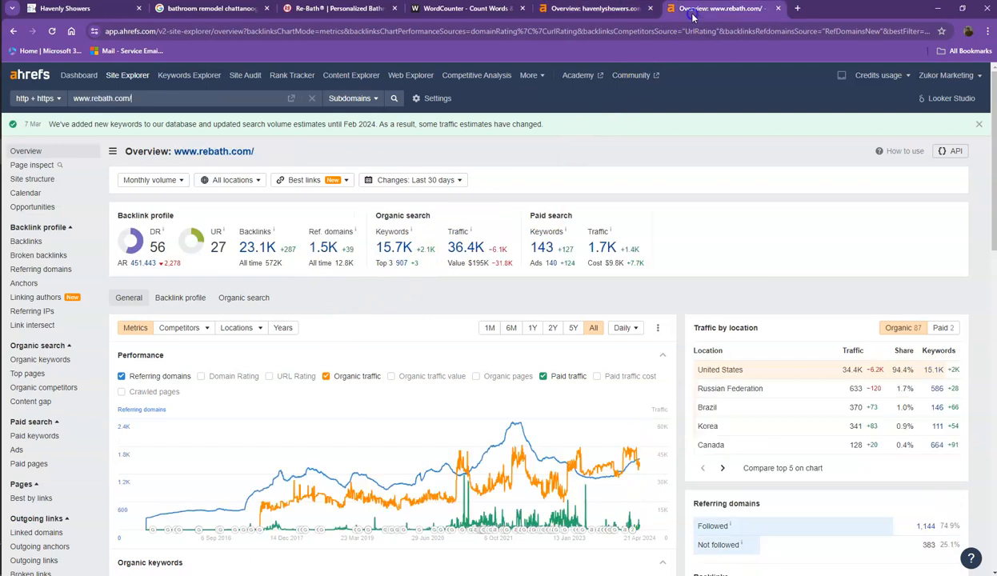
right_click(327, 252)
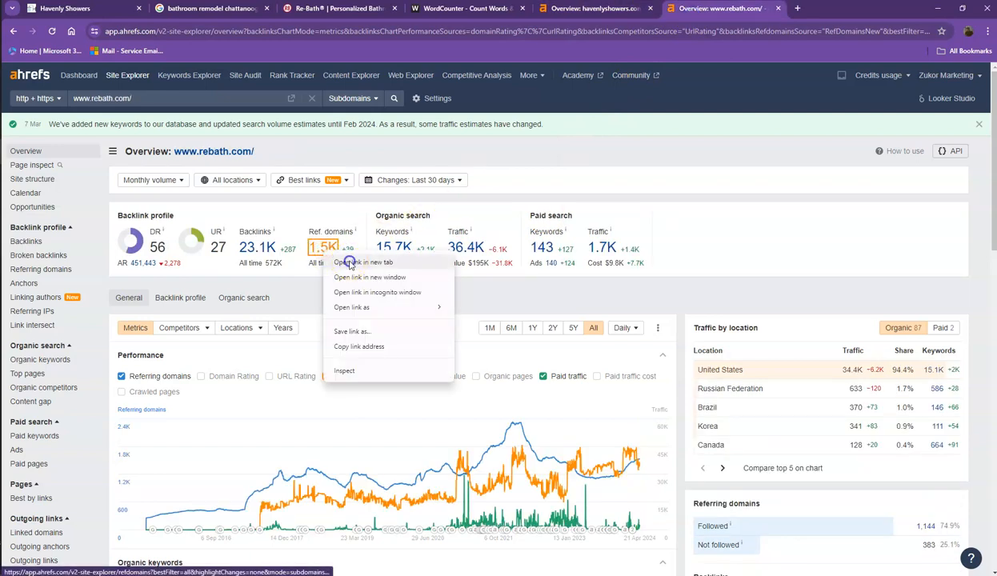
click(349, 263)
right_click(391, 247)
click(404, 258)
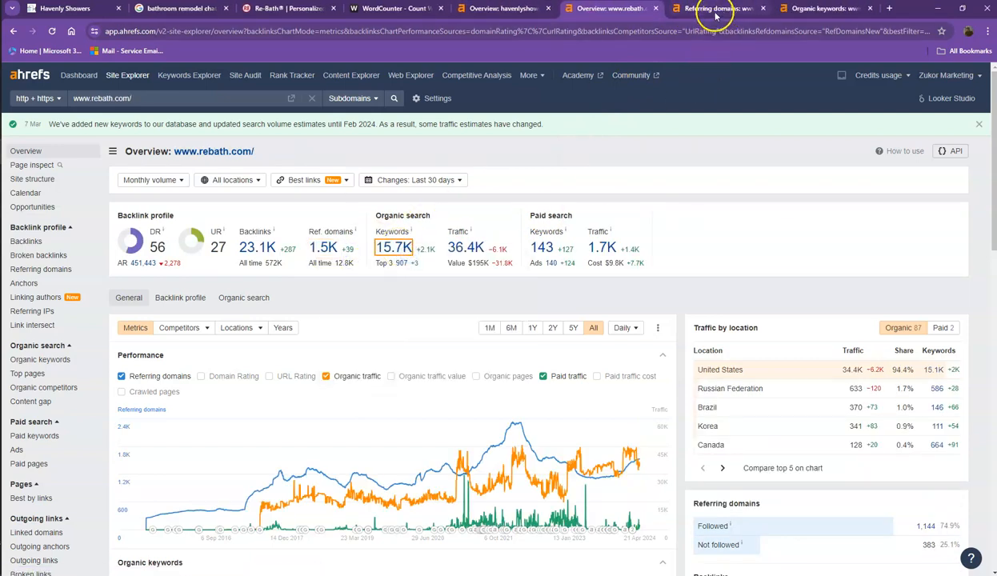
click(715, 11)
click(810, 9)
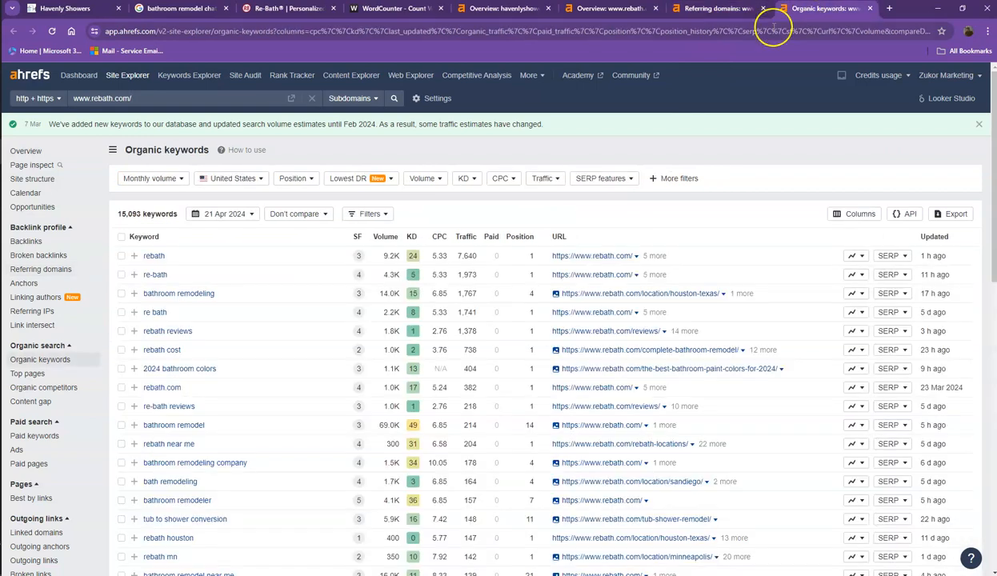
Examine the domains linking to Re-Bath across pages 1 to 4 of the referring domains report.
click(718, 12)
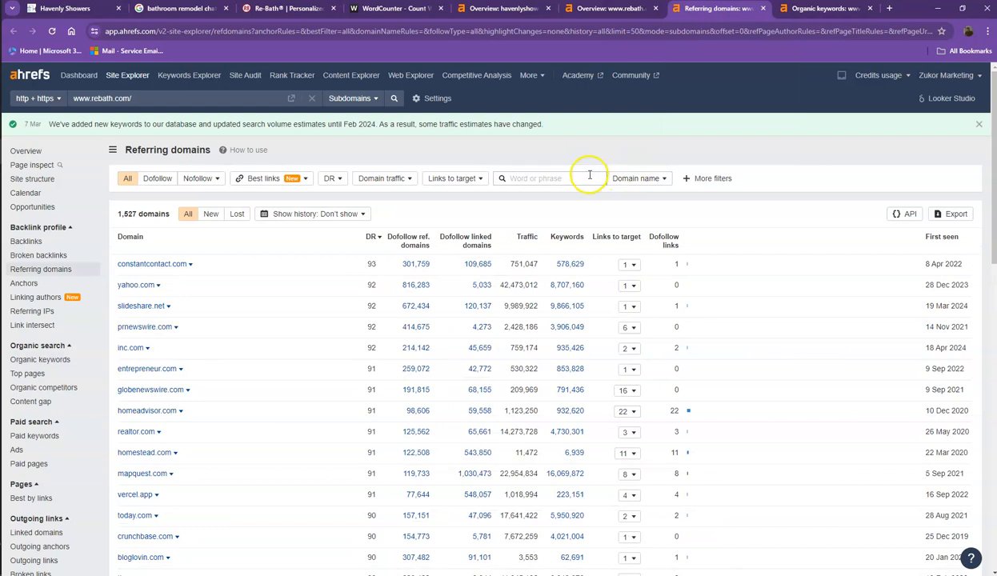
scroll(280, 184, down, 3)
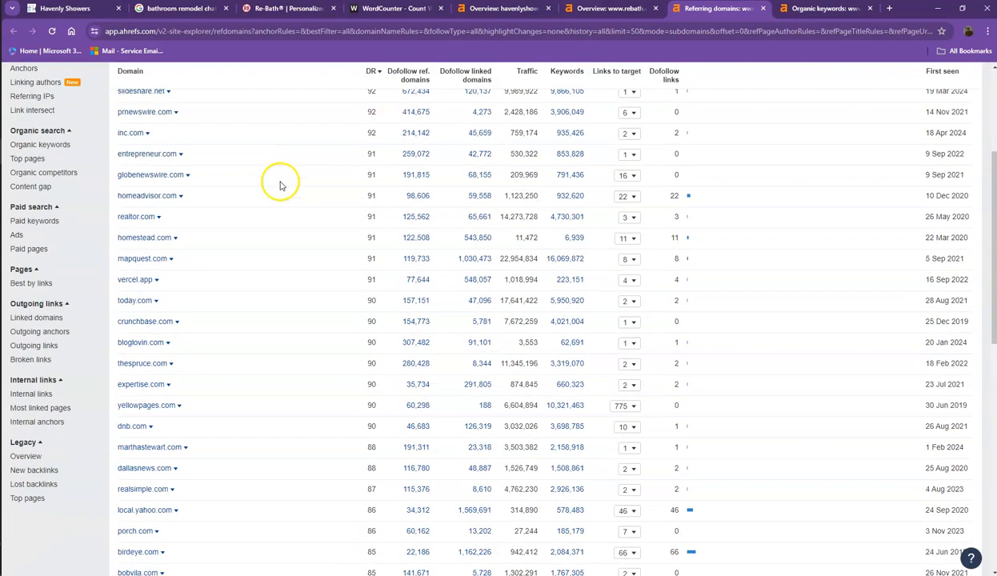
scroll(280, 184, down, 9)
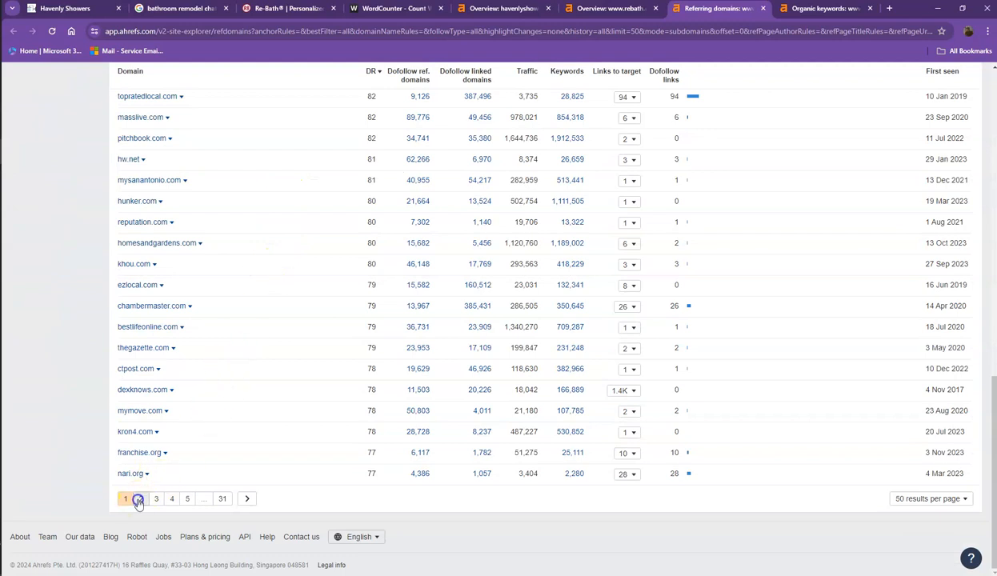
click(139, 501)
scroll(228, 455, down, 8)
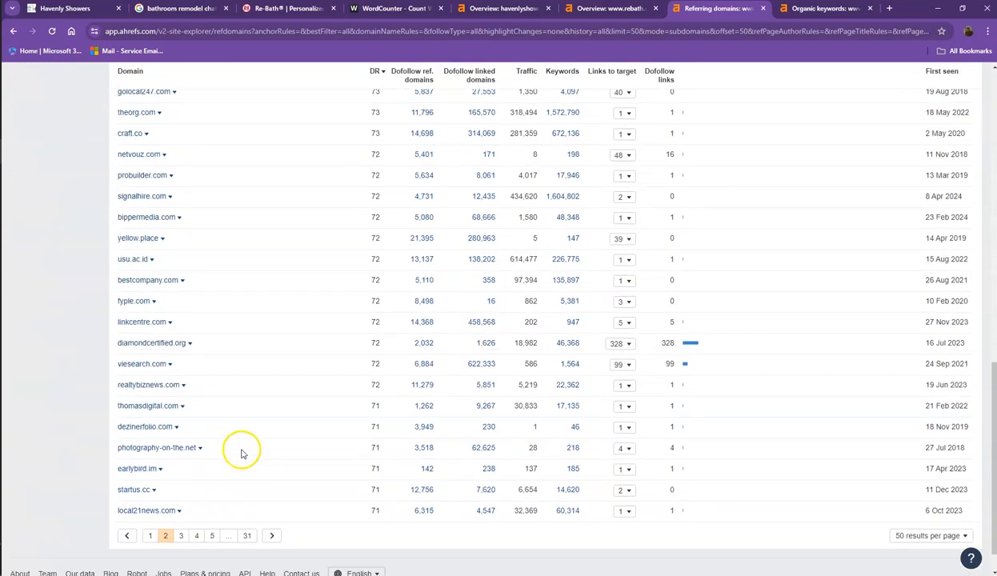
click(180, 560)
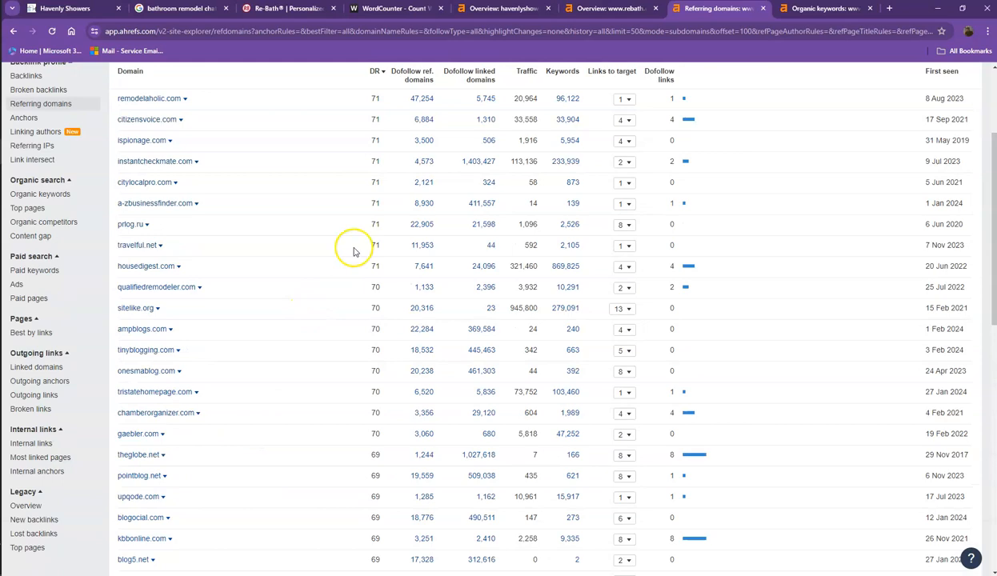
scroll(353, 256, down, 8)
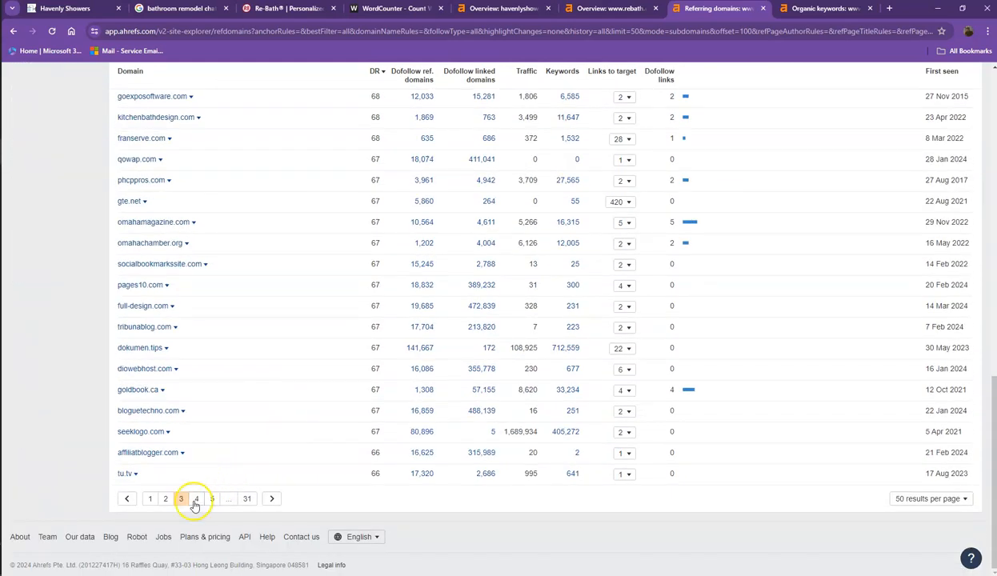
click(196, 499)
scroll(321, 388, down, 8)
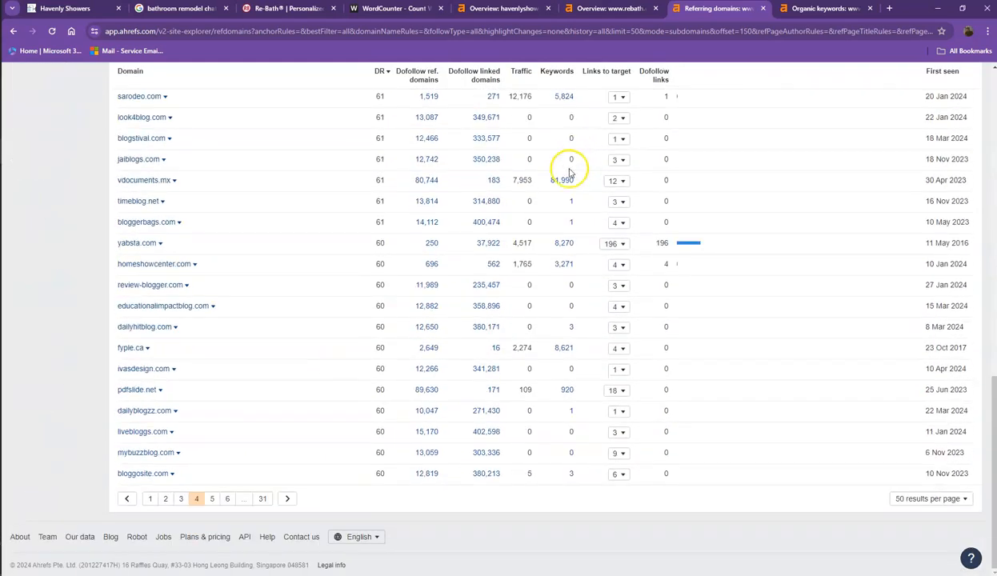
Examine pages 1 and 2 of Re-Bath's organic keywords, checking the volumes of "bath remodel" and "best tub to shower conversion companies".
click(824, 9)
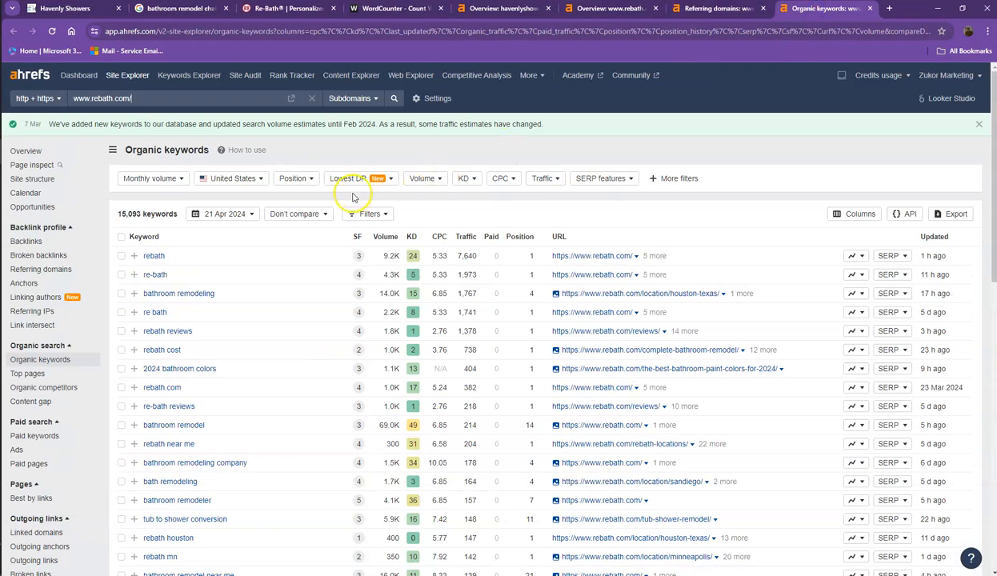
scroll(352, 198, down, 6)
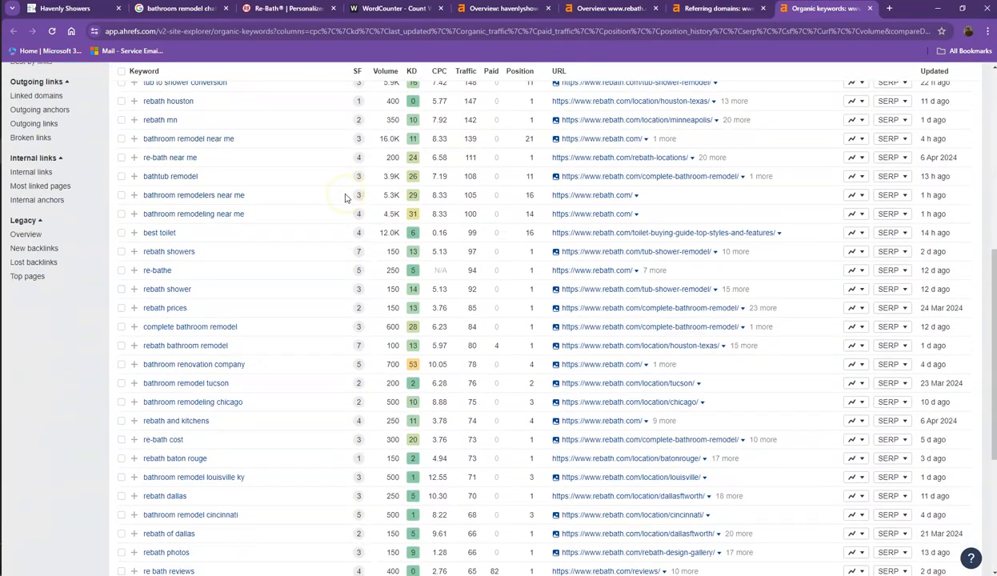
scroll(345, 198, down, 3)
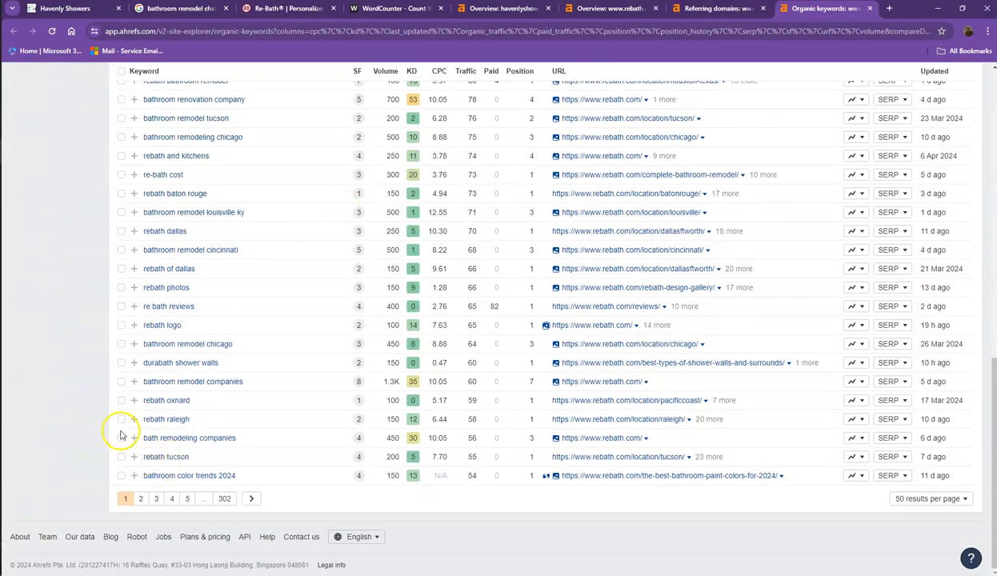
click(140, 498)
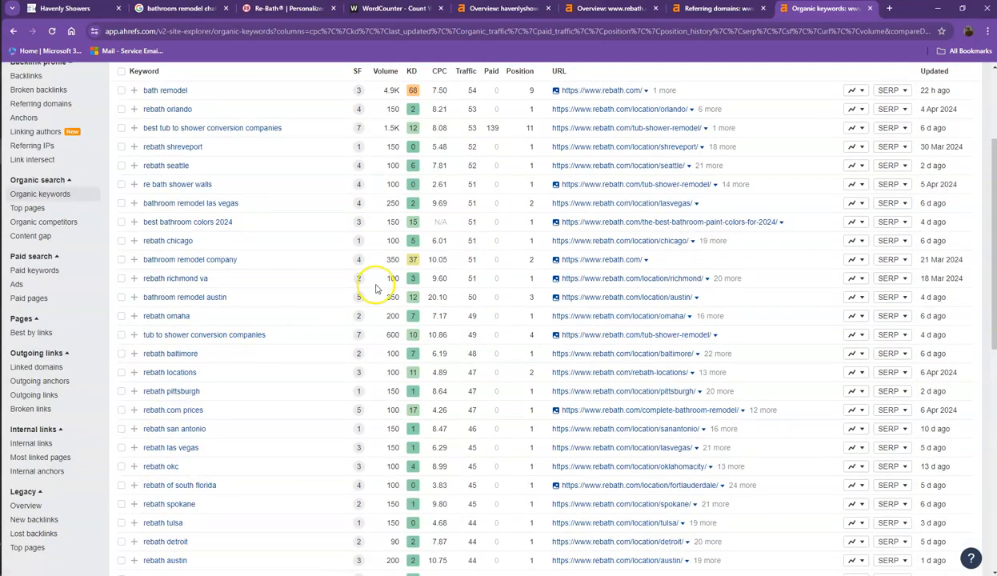
drag(398, 91, 144, 91)
drag(400, 130, 140, 130)
click(309, 127)
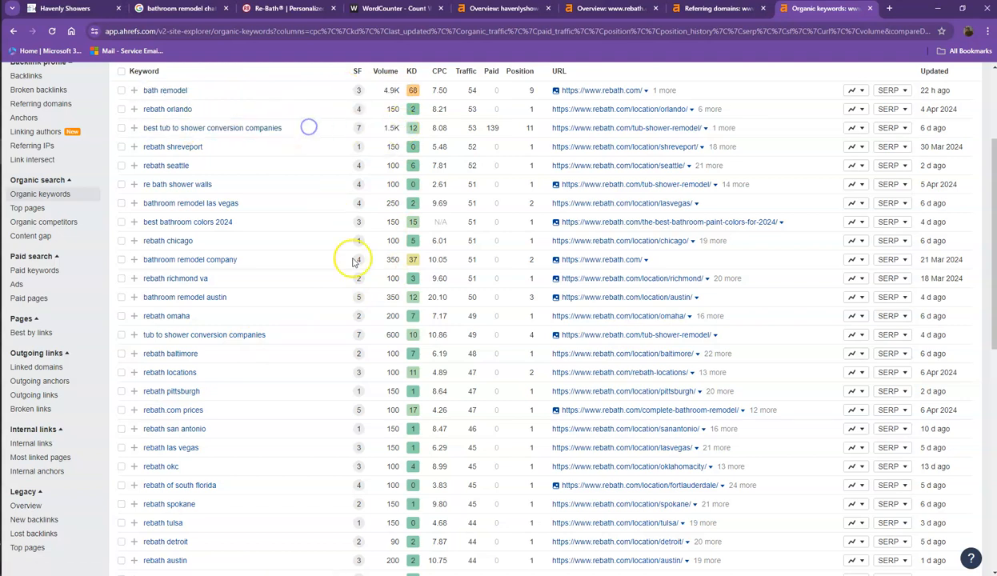
Check the "bathtub to shower conversion" volume on page 3 of the organic keywords, and close both Re-Bath report tabs.
scroll(353, 262, down, 7)
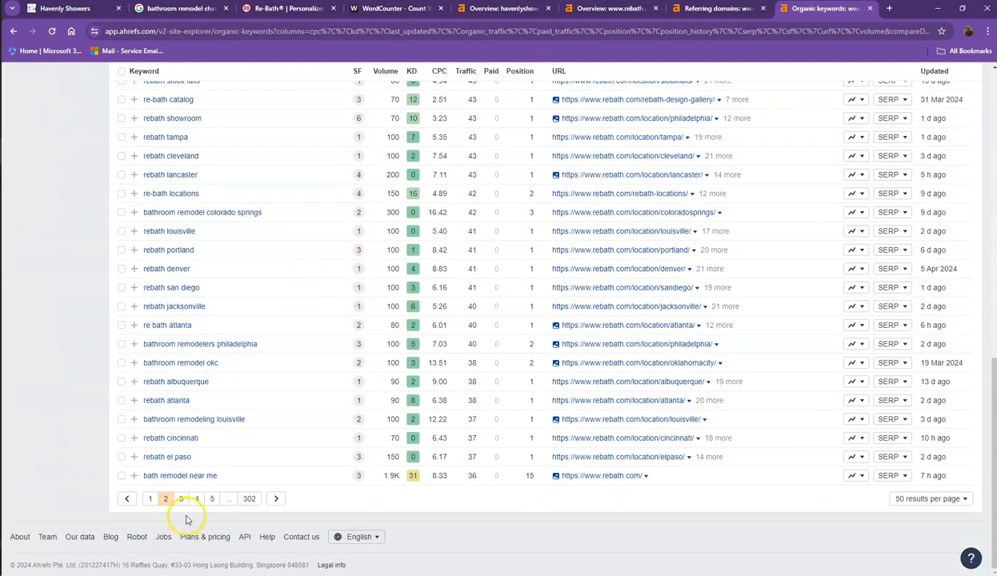
click(181, 499)
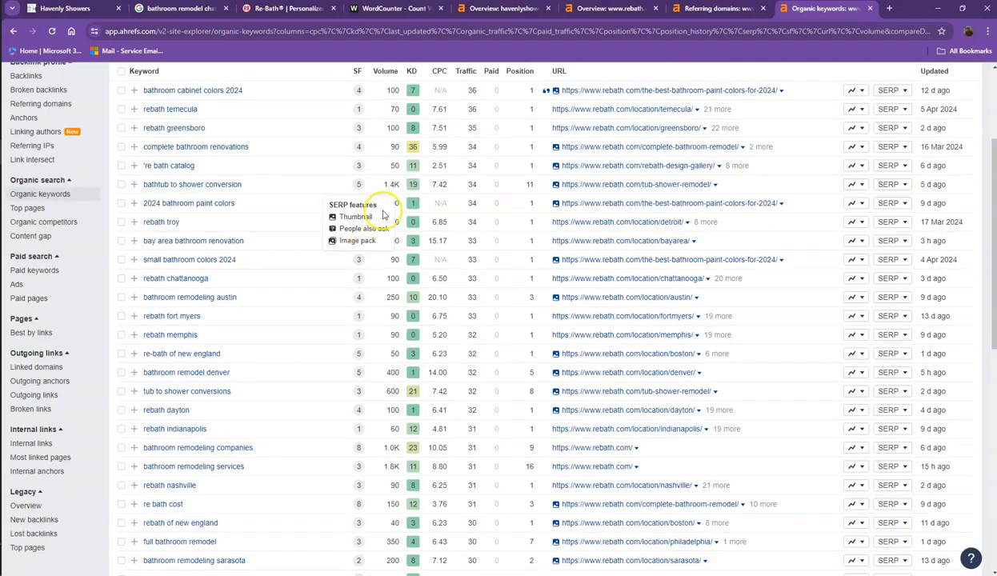
drag(404, 189, 130, 184)
click(300, 191)
scroll(333, 222, down, 8)
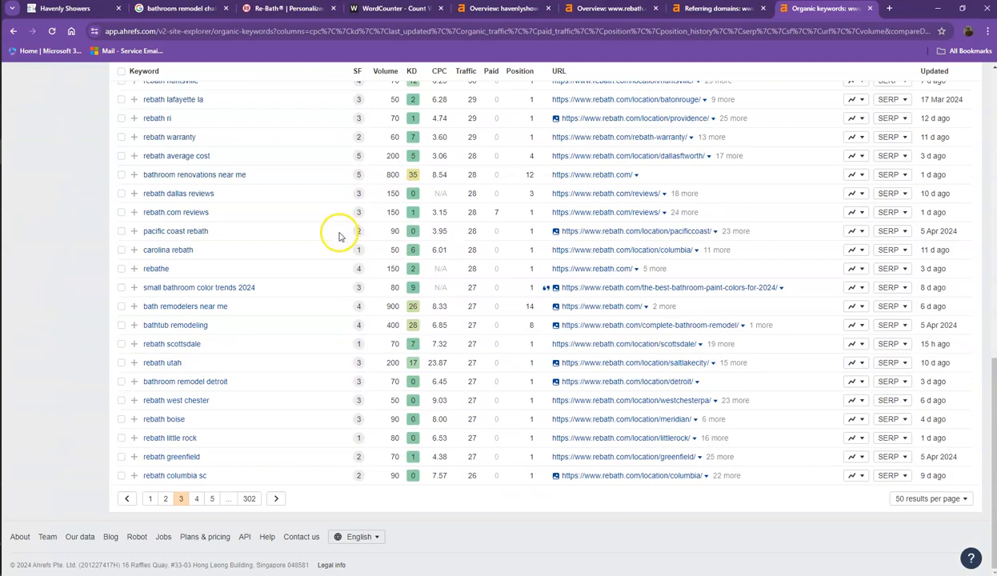
click(763, 11)
click(763, 11)
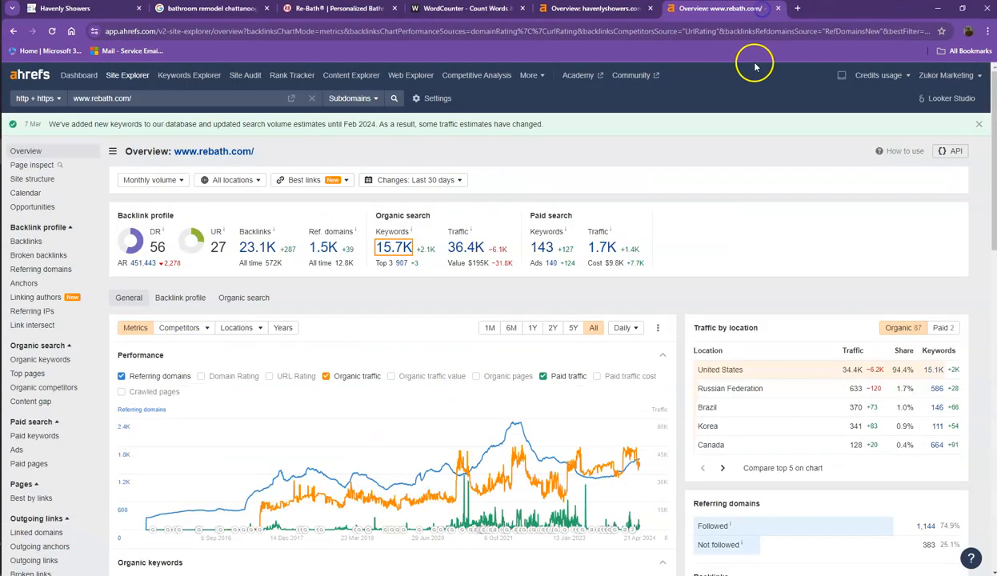
Return to the Havenly Showers products section and check the Plumbing Fixtures image's file name without saving it.
click(82, 8)
scroll(287, 160, down, 5)
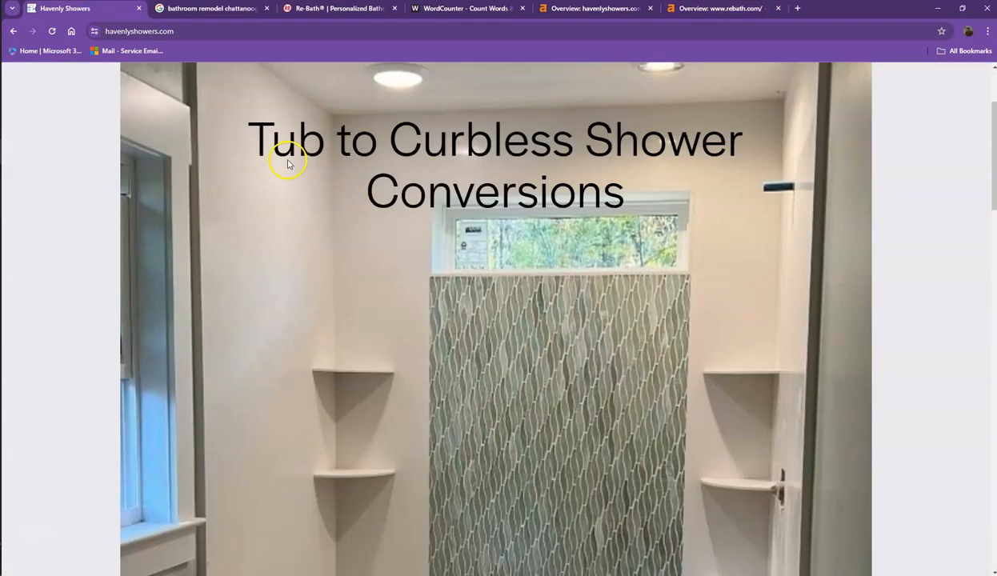
scroll(288, 163, down, 8)
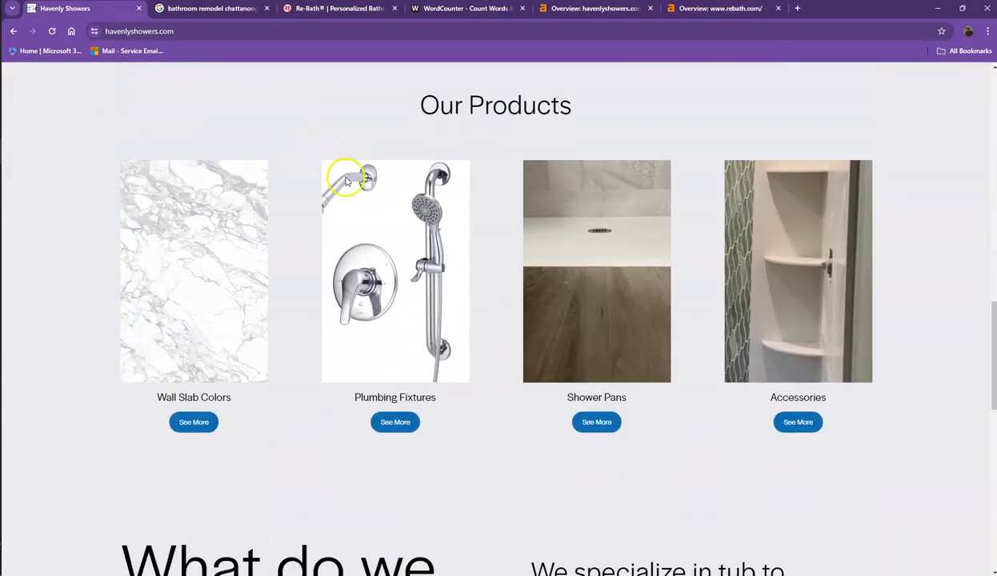
right_click(417, 200)
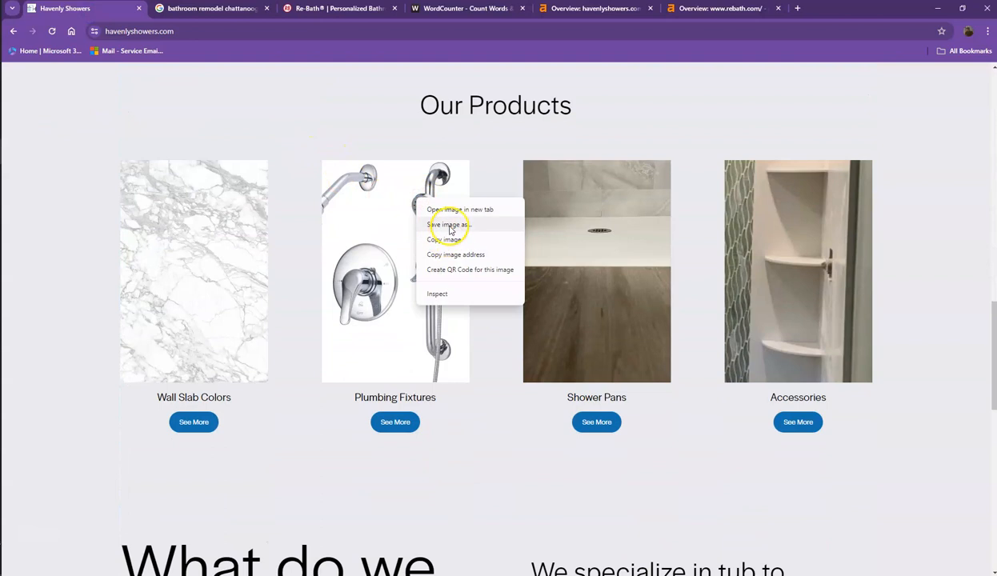
click(450, 225)
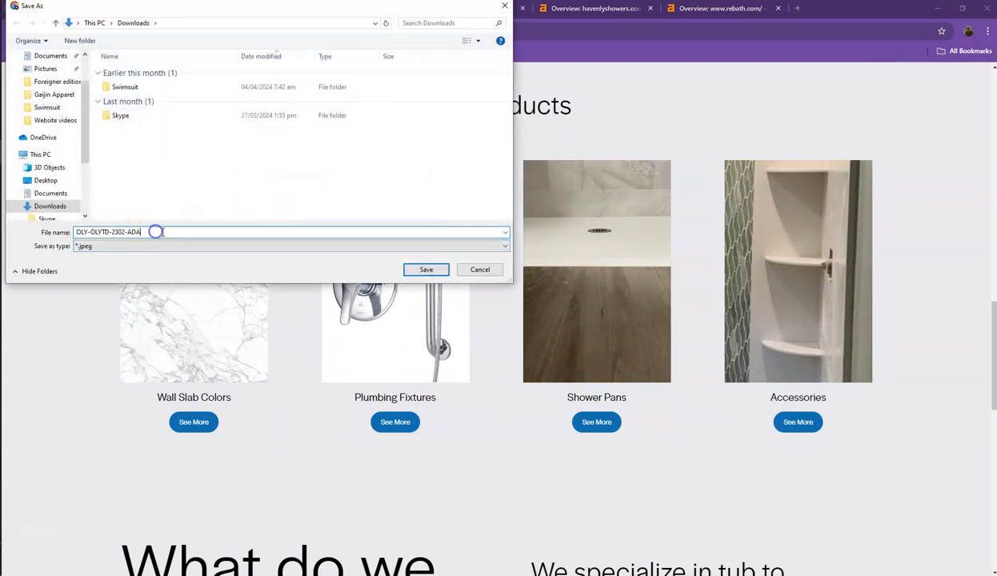
click(478, 270)
Check the file name of the Shower Pans image without saving it.
right_click(578, 232)
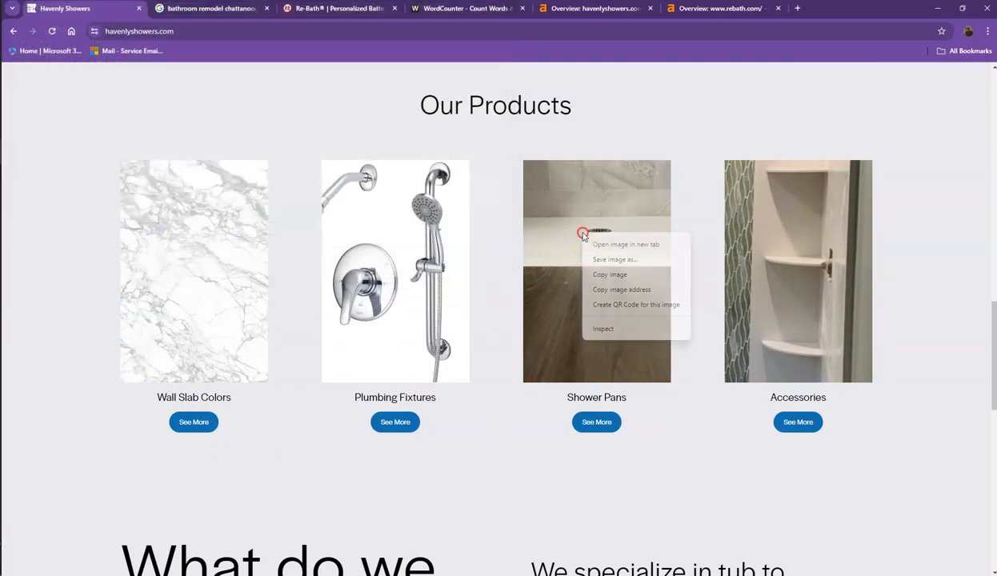
click(609, 257)
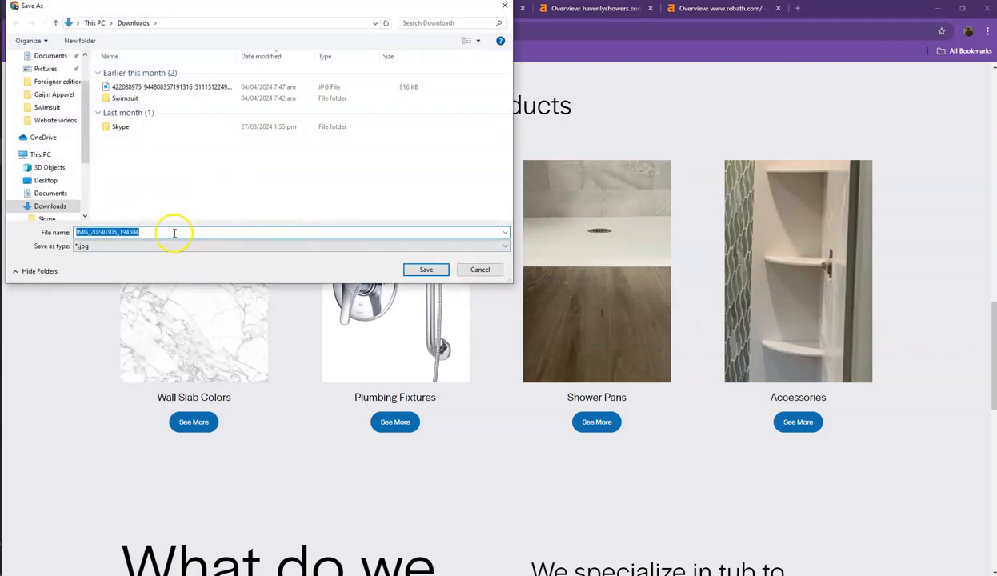
click(480, 270)
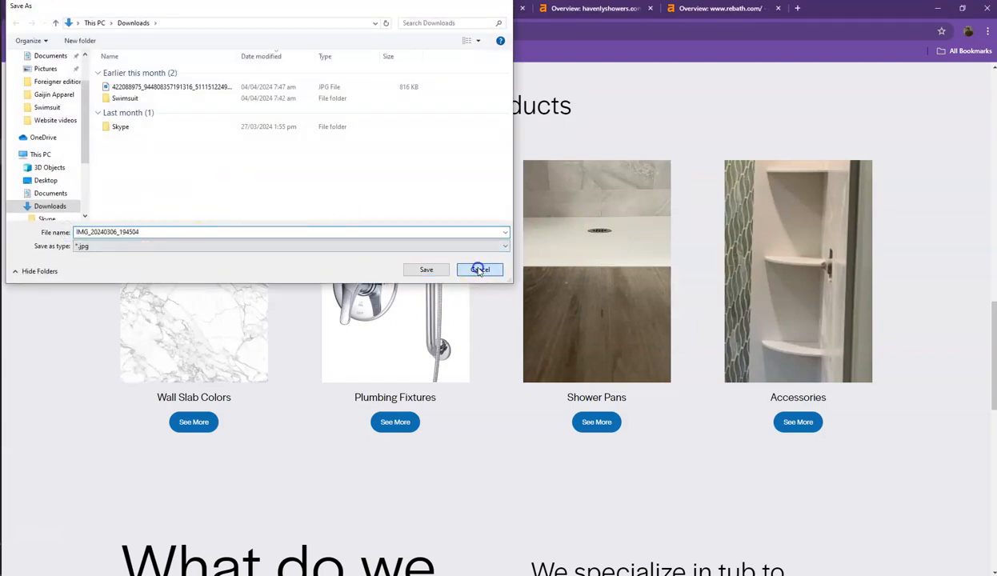
Skim the rest of the Havenly Showers homepage and check the word count of its text in WordCounter.
scroll(488, 272, down, 3)
scroll(491, 274, down, 6)
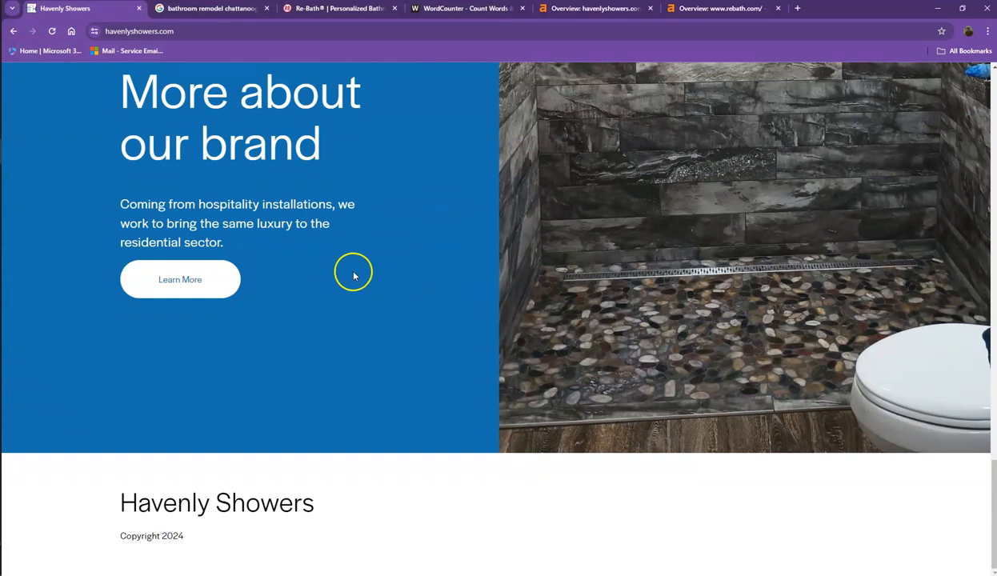
scroll(390, 236, up, 8)
scroll(390, 240, up, 10)
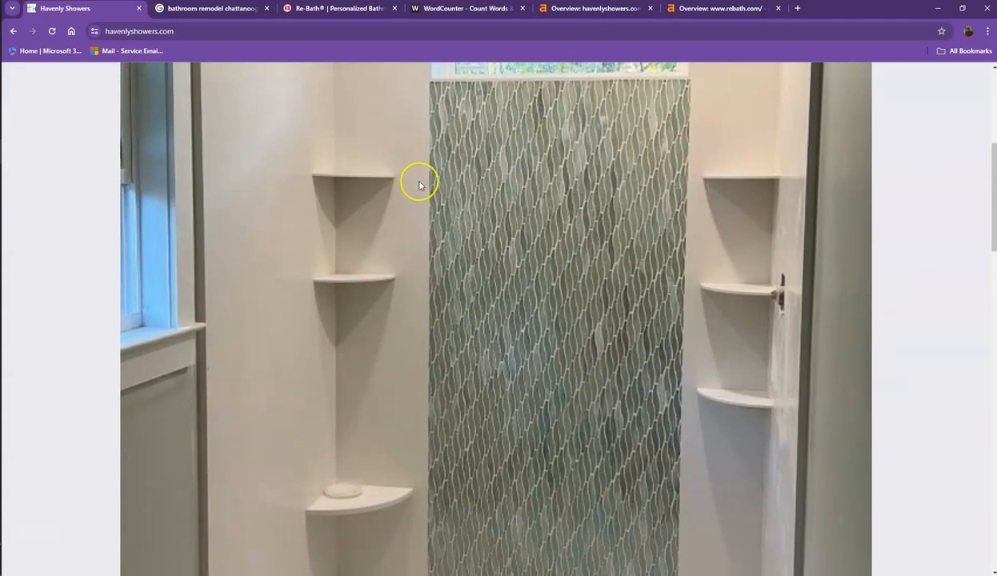
click(449, 11)
drag(198, 118, 271, 118)
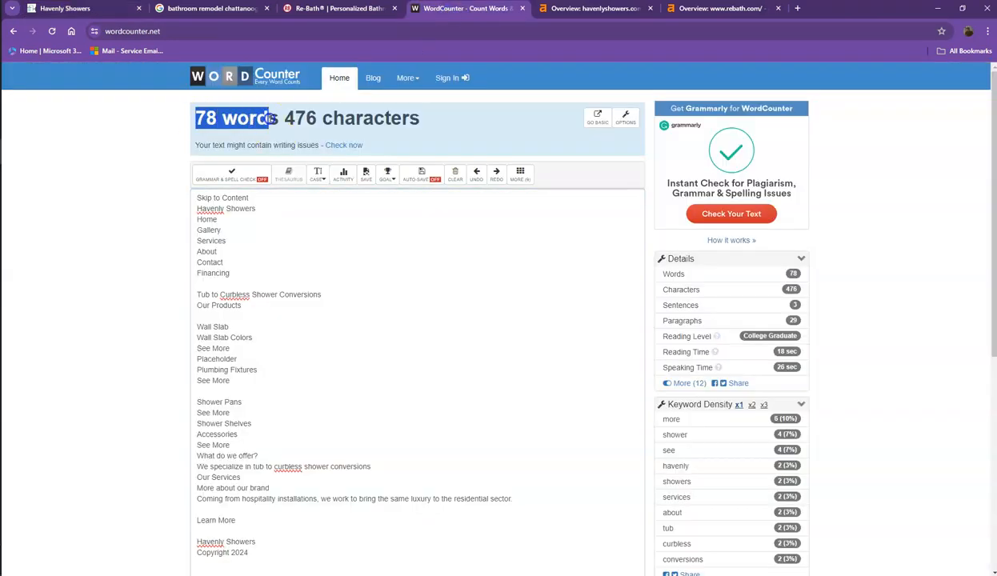
click(274, 118)
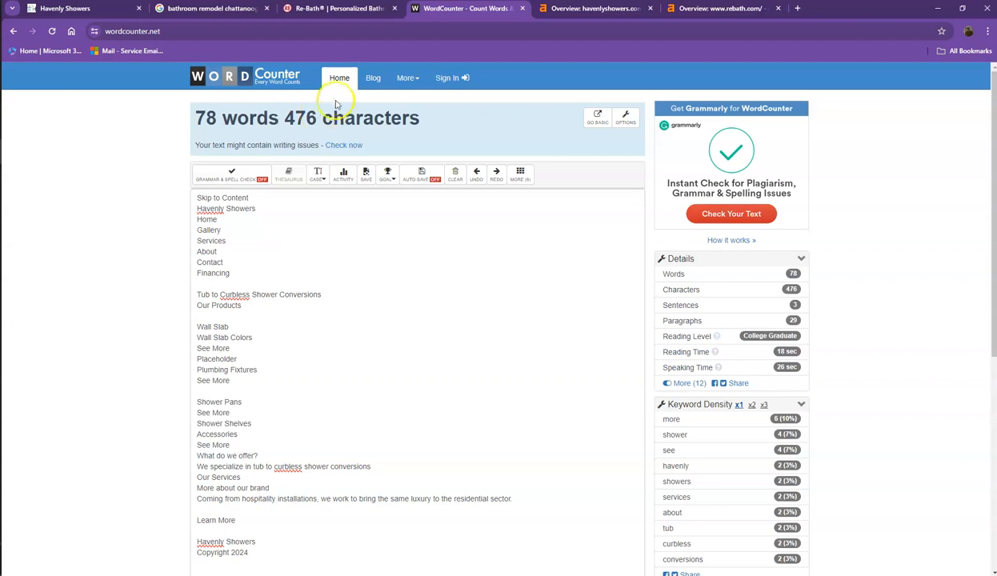
Examine the Google results for "bathroom remodel chattanooga tn", including the HomeAdvisor and Home Builder Digest listings.
click(208, 10)
scroll(120, 152, down, 3)
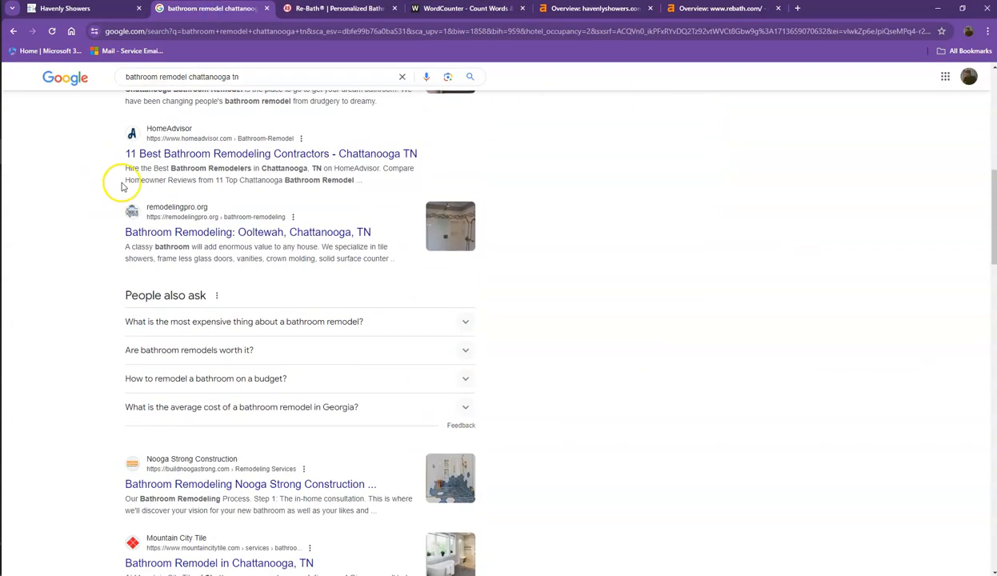
drag(121, 153, 225, 137)
click(59, 145)
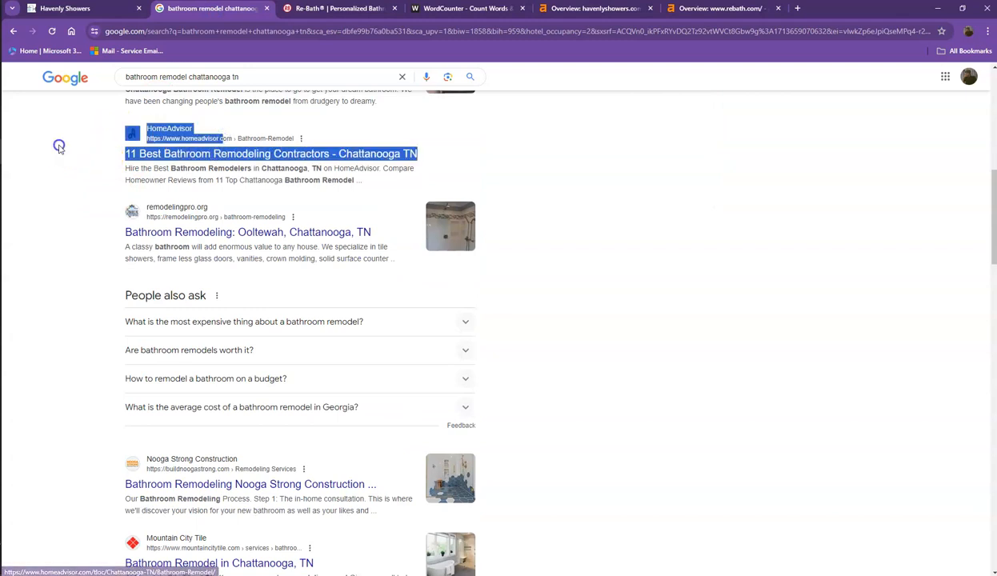
scroll(108, 196, down, 3)
scroll(98, 224, down, 2)
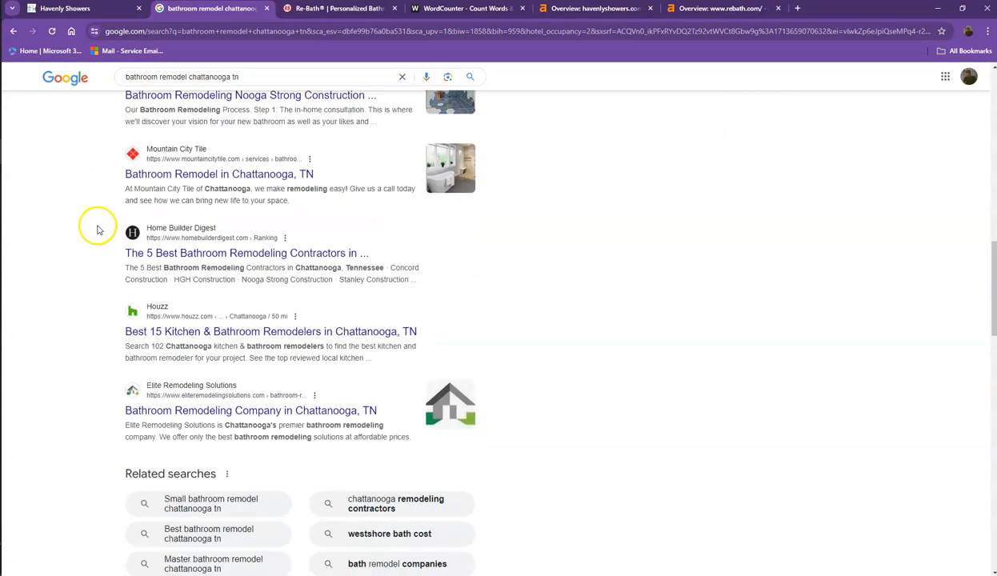
drag(121, 290, 201, 272)
click(91, 242)
scroll(91, 242, up, 15)
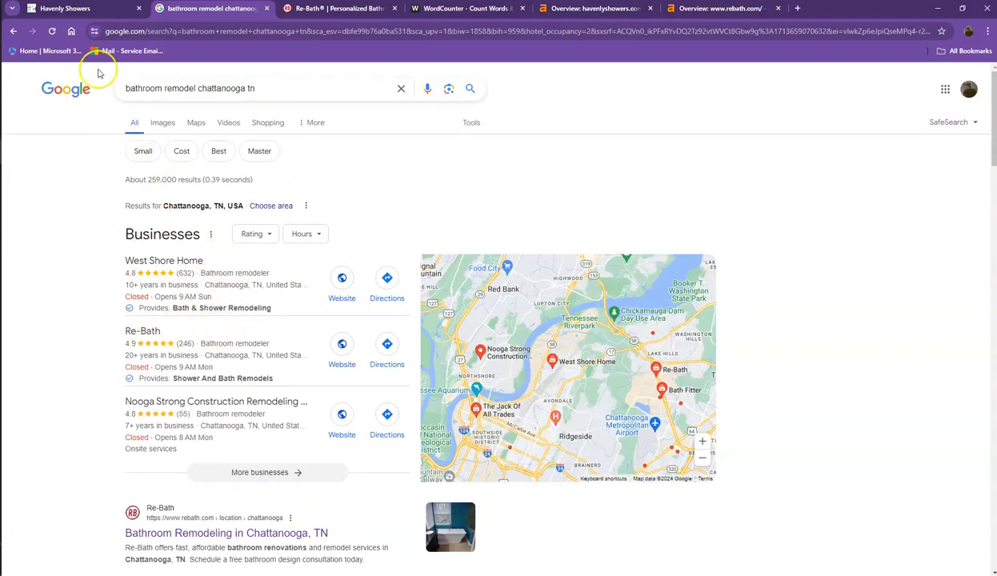
Return to the Havenly Showers homepage and review its content from the header to the "More about our brand" section.
click(92, 9)
scroll(185, 244, up, 4)
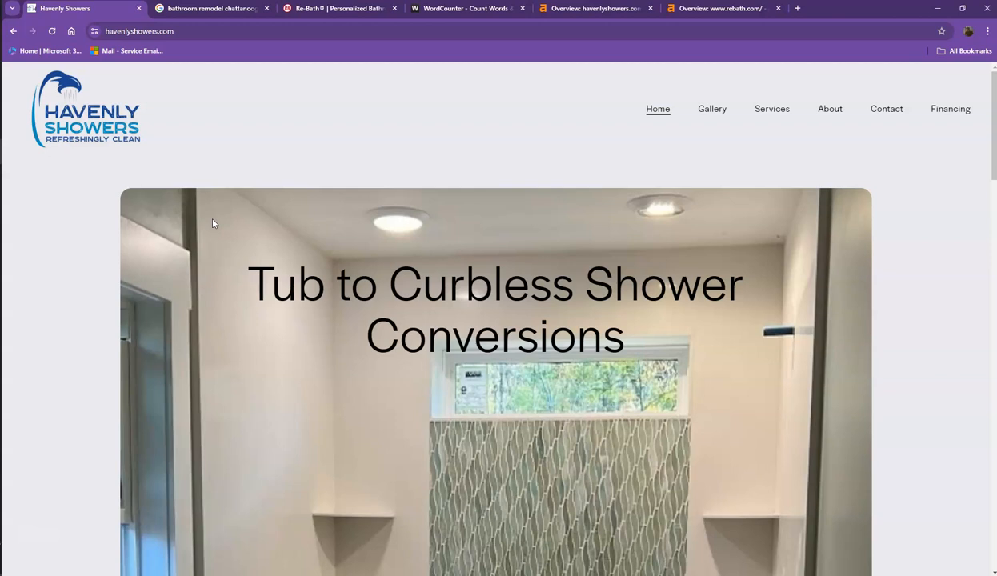
scroll(277, 231, down, 5)
scroll(276, 233, down, 8)
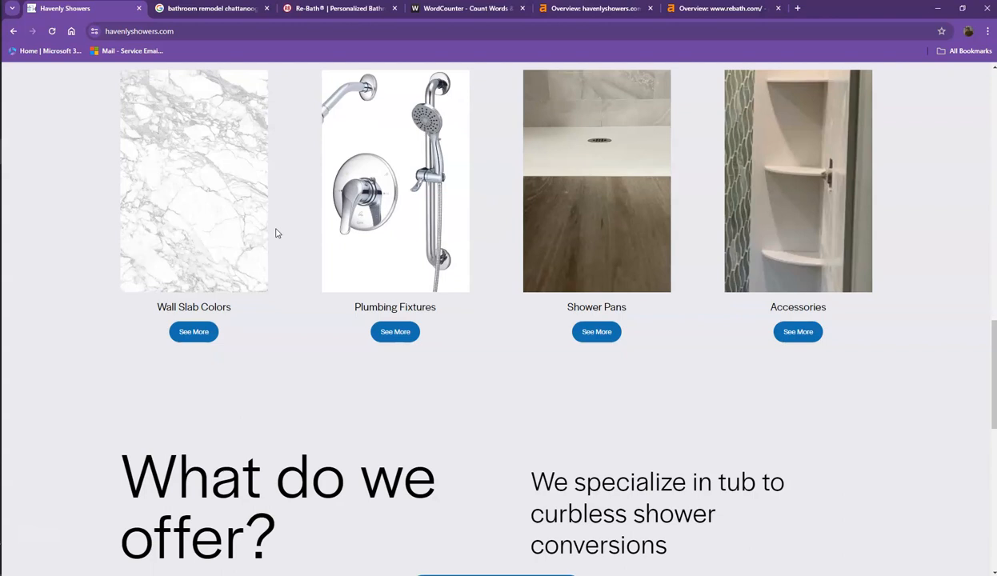
scroll(274, 235, down, 8)
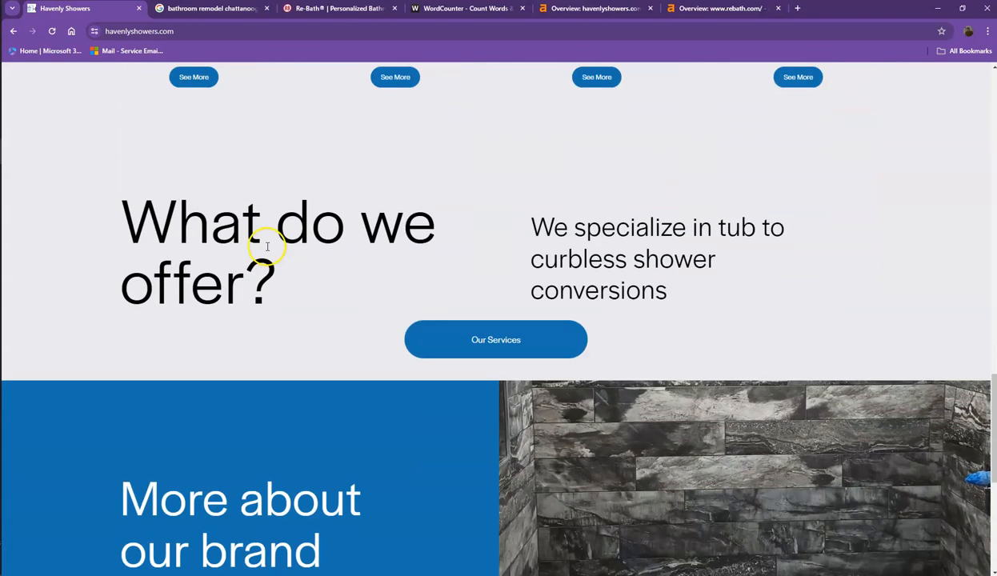
scroll(262, 251, up, 10)
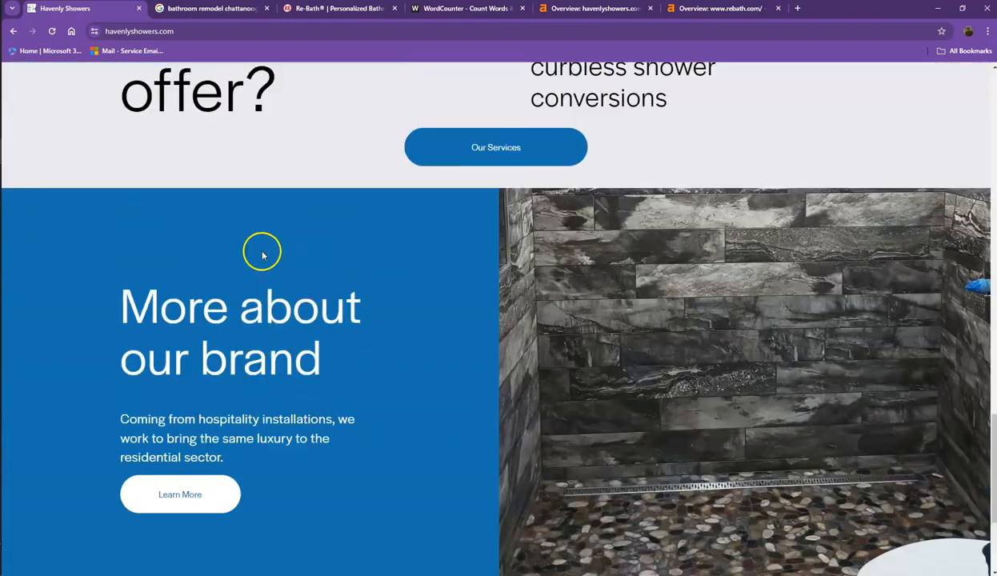